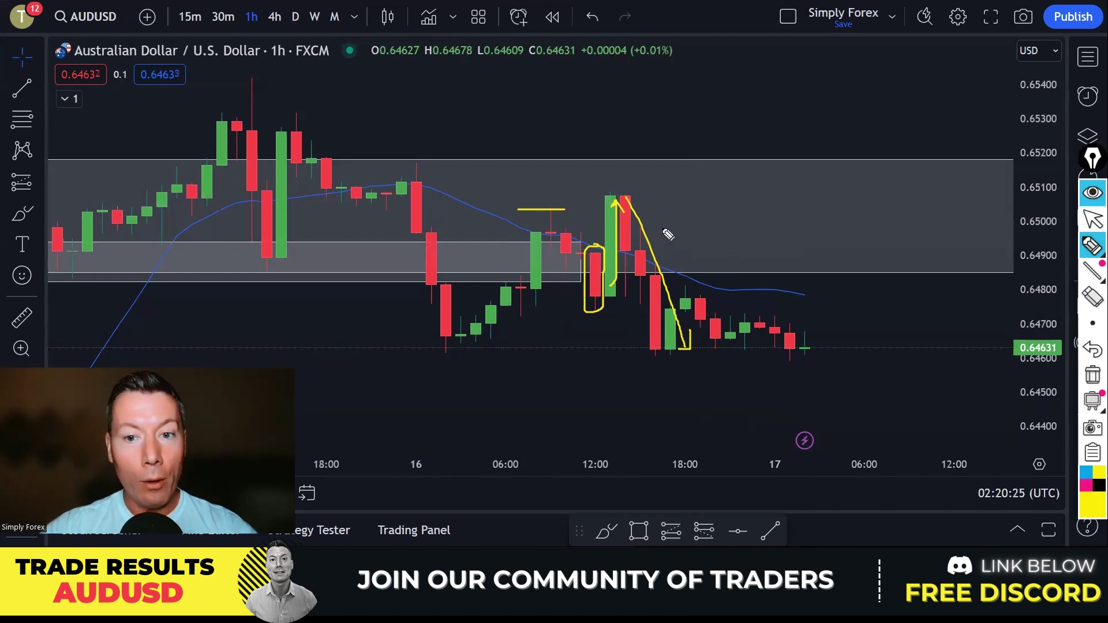
Step: Mark the decline, the support line under the lows and a projected break-and-retest drop on the AUDUSD hourly chart, and erase all markup
left_click_drag(683, 232, 745, 341)
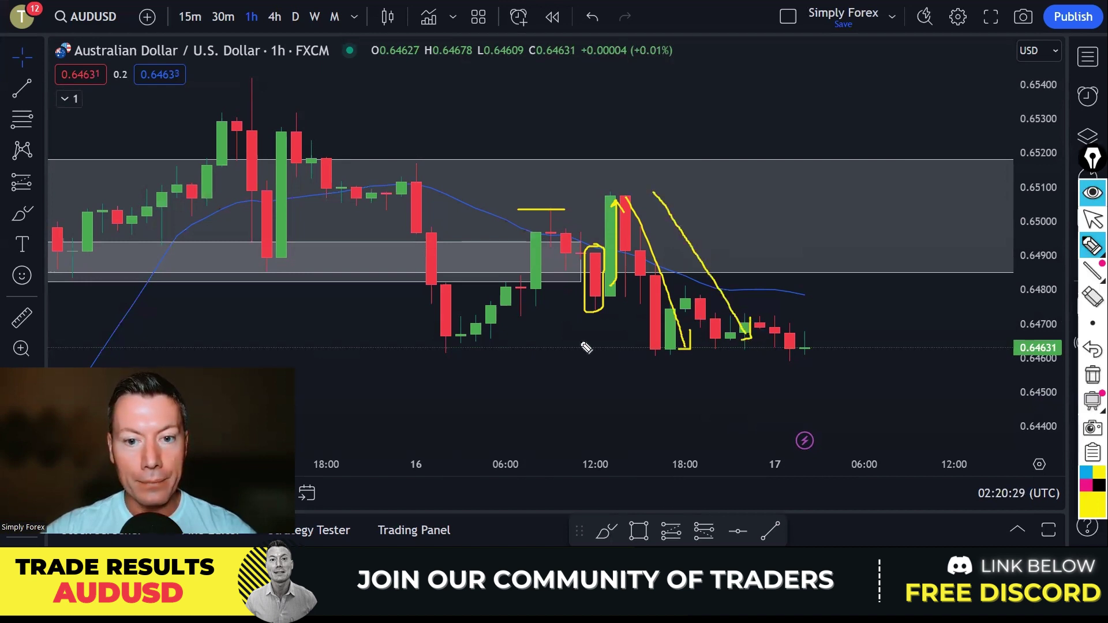
left_click_drag(413, 350, 857, 353)
mouse_move(811, 392)
left_mouse_down()
mouse_move(853, 359)
mouse_move(894, 407)
left_mouse_up()
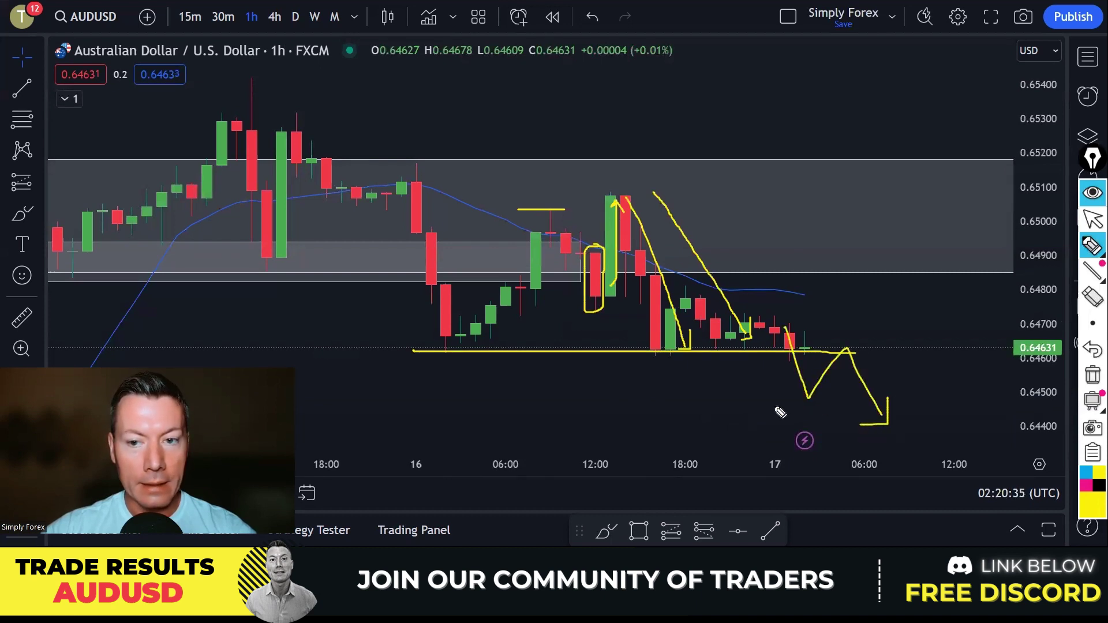
left_click(1093, 375)
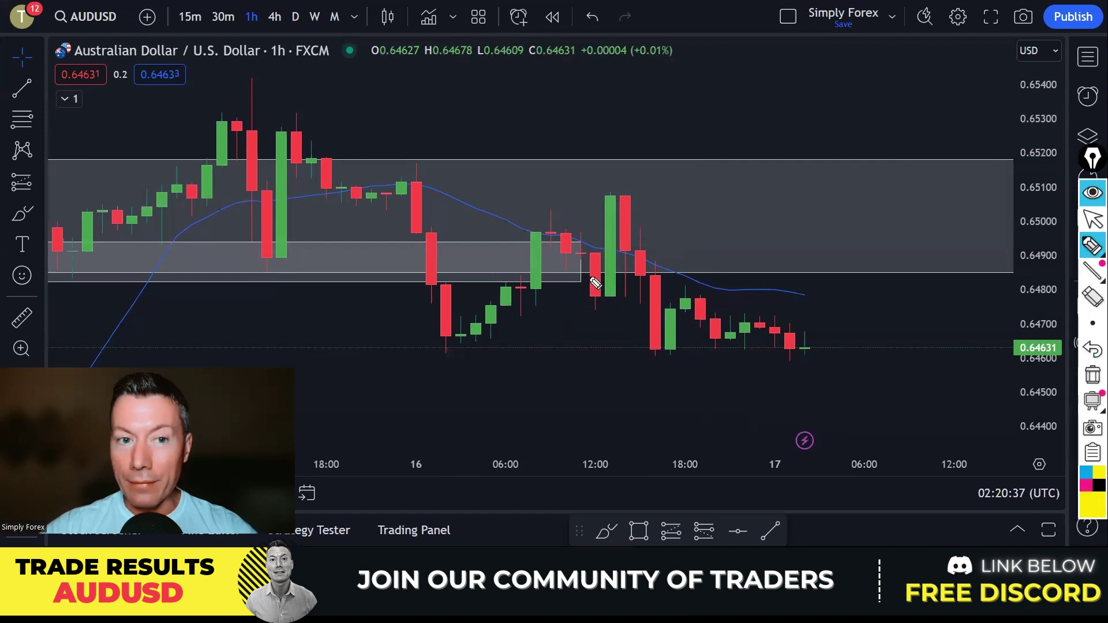
key("Escape")
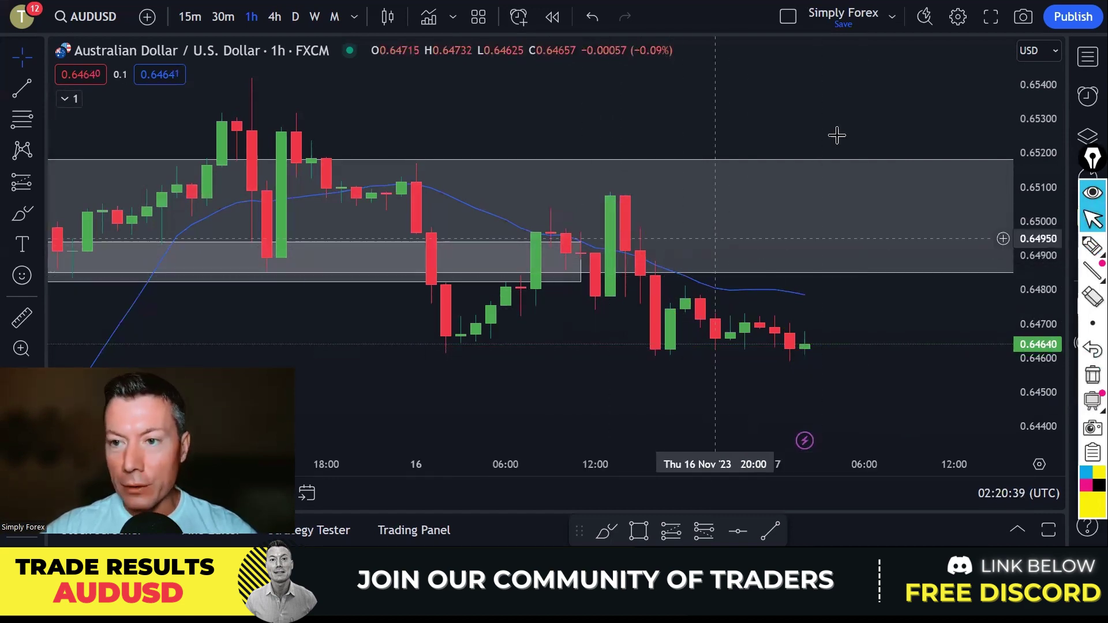
Step: Load the NZDUSD chart from the watchlist and hide the watchlist
left_click(1088, 56)
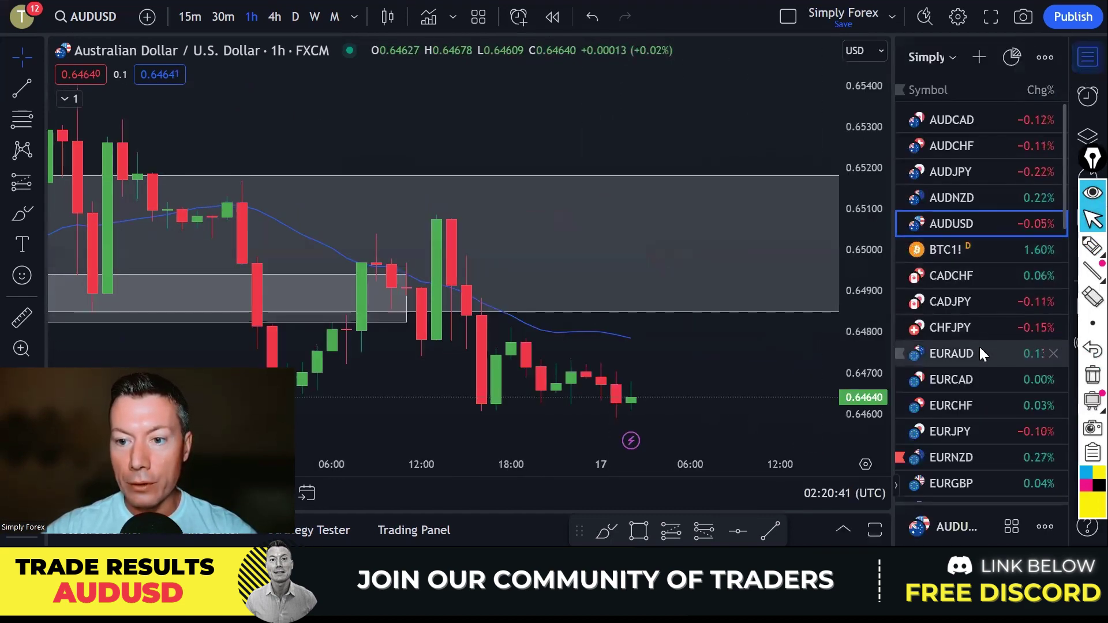
scroll(980, 345, "down", 8)
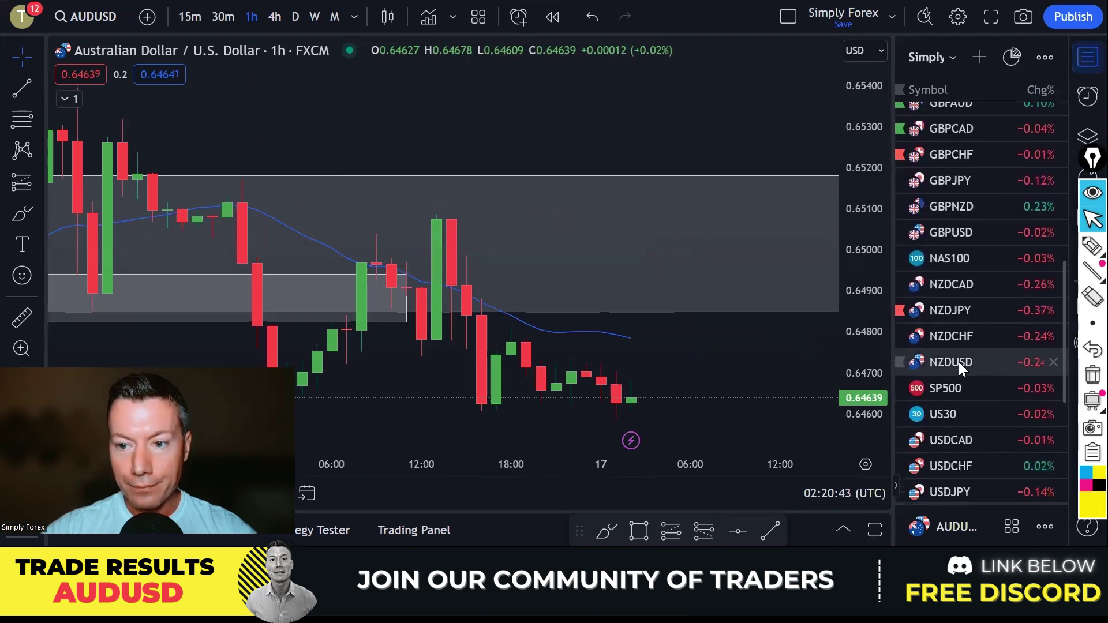
left_click(958, 362)
left_click(1088, 57)
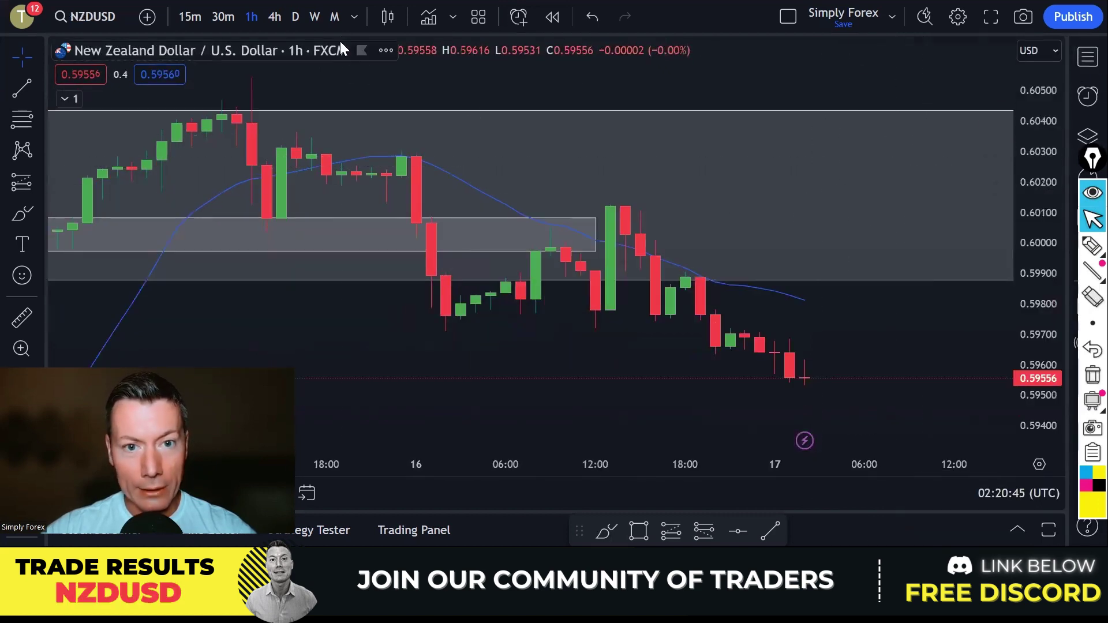
Step: View NZDUSD on the daily timeframe and change the chart to the weekly timeframe, focused on the recent candles
left_click(294, 16)
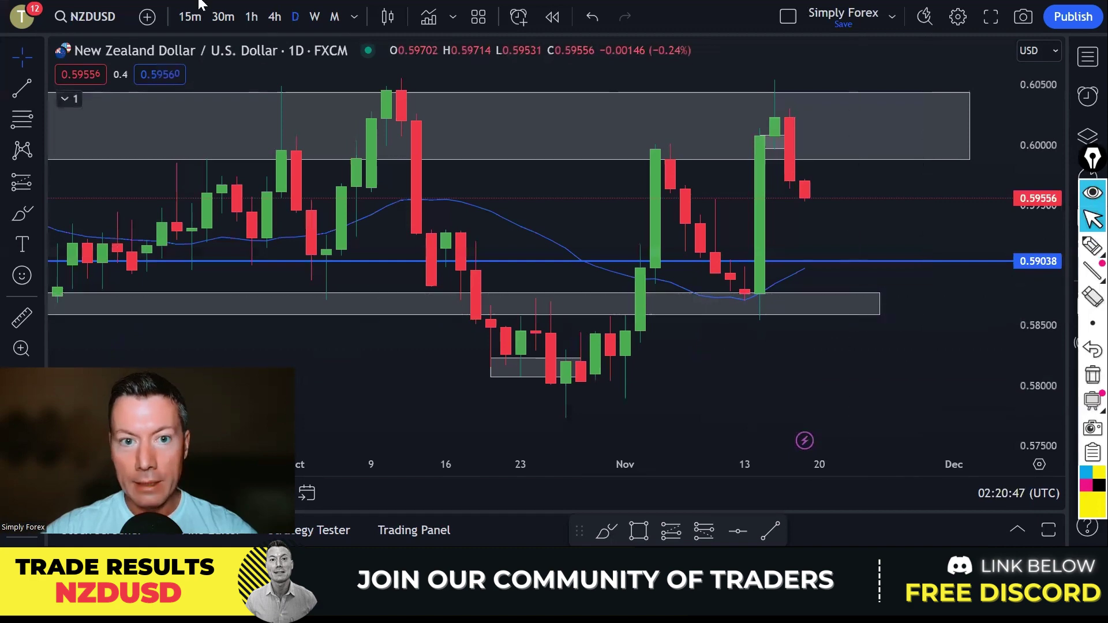
left_click(314, 16)
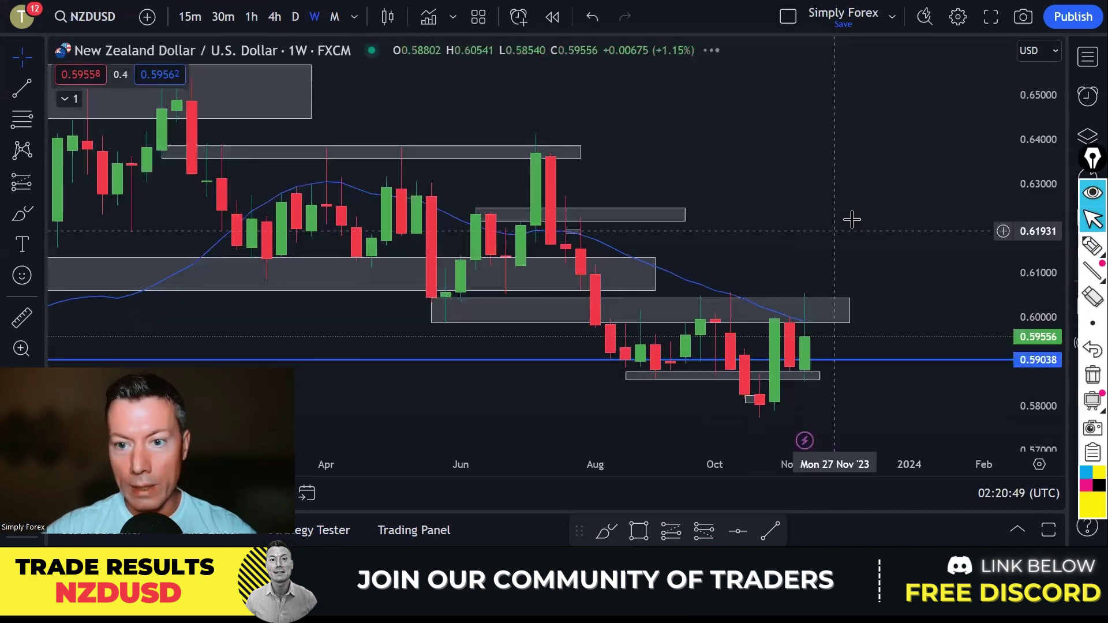
scroll(841, 226, "up", 4)
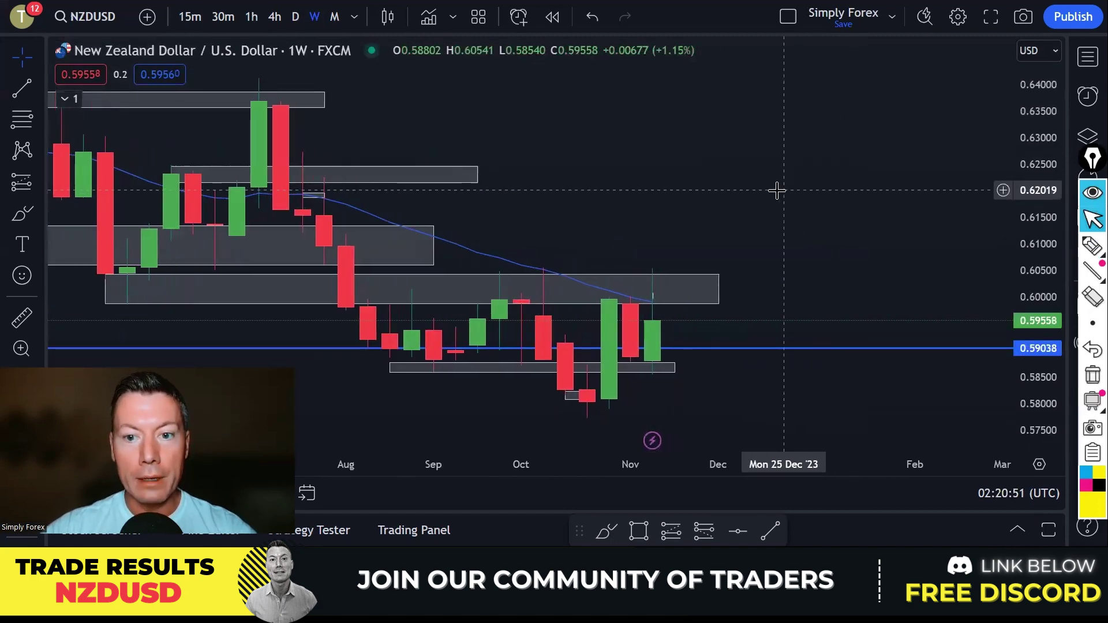
Step: Trace the weekly swings in freehand, underline both lows, and mark the resistance line and the rejection area inside the zone
left_click(1093, 245)
mouse_move(269, 105)
left_mouse_down()
mouse_move(391, 353)
mouse_move(414, 310)
mouse_move(466, 368)
mouse_move(515, 313)
mouse_move(558, 349)
mouse_move(590, 408)
left_mouse_up()
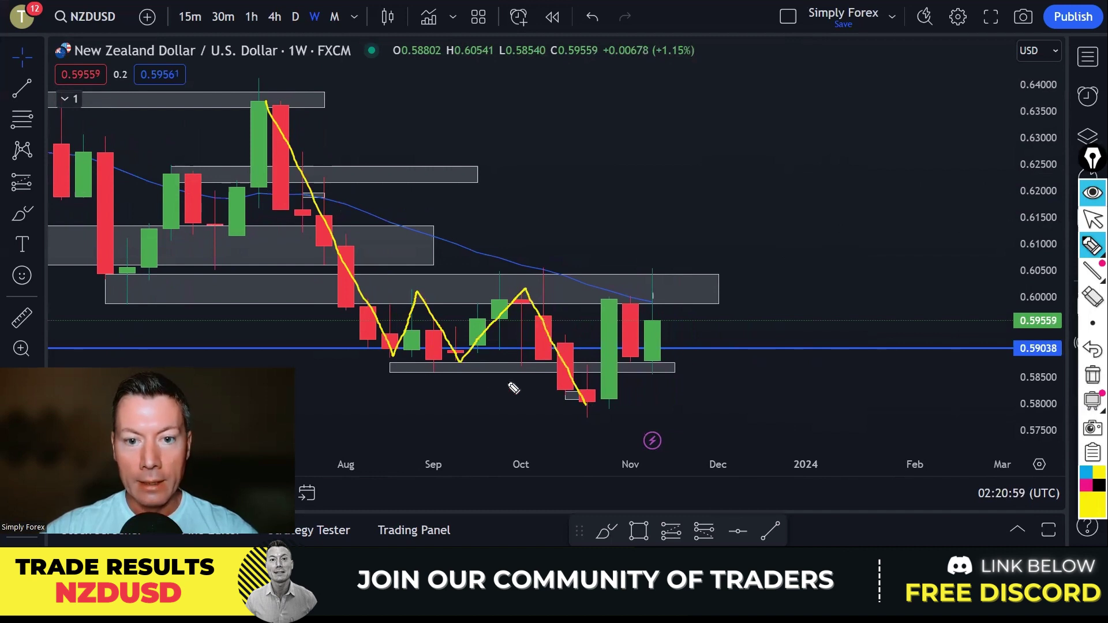
left_click_drag(407, 371, 497, 375)
mouse_move(561, 409)
left_mouse_down()
mouse_move(632, 408)
mouse_move(632, 307)
left_mouse_up()
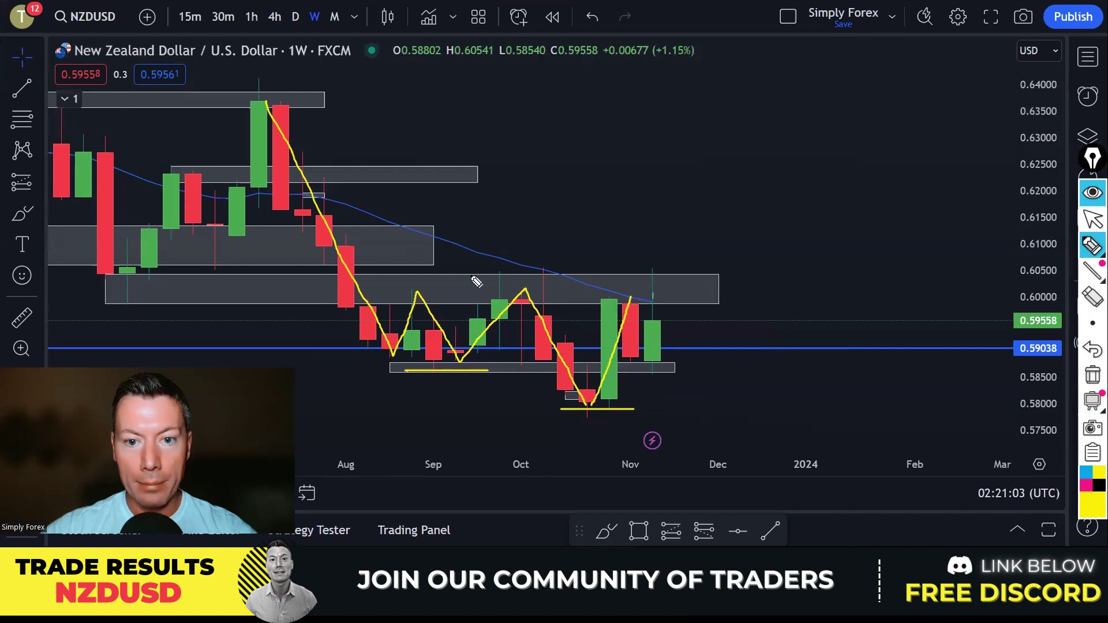
left_click_drag(378, 294, 679, 296)
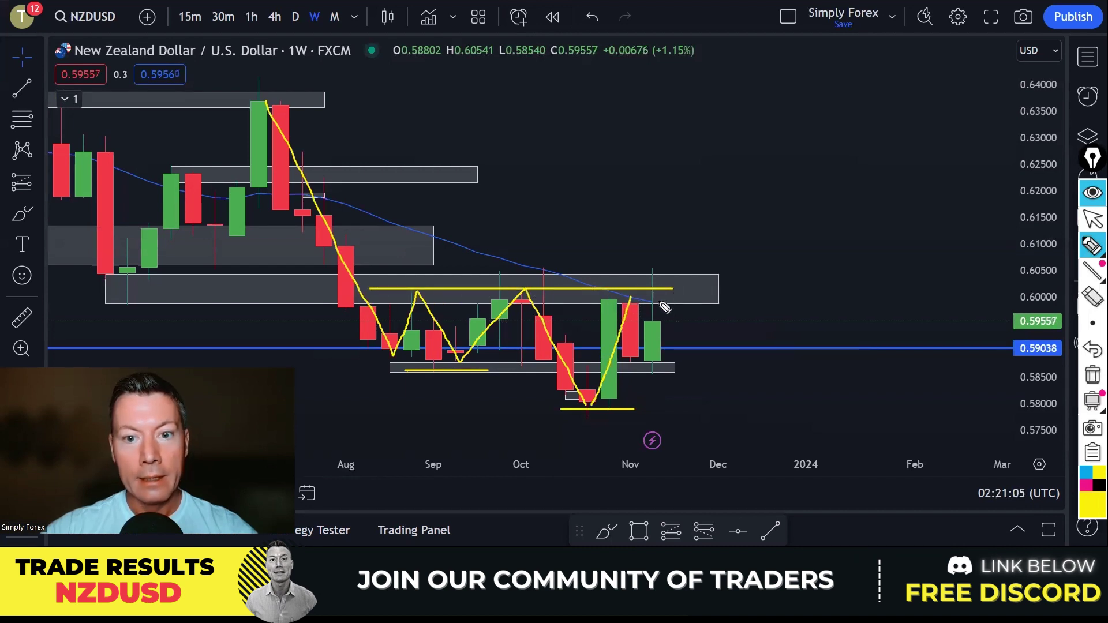
mouse_move(545, 269)
left_mouse_down()
mouse_move(676, 313)
mouse_move(606, 288)
mouse_move(666, 306)
mouse_move(625, 286)
left_mouse_up()
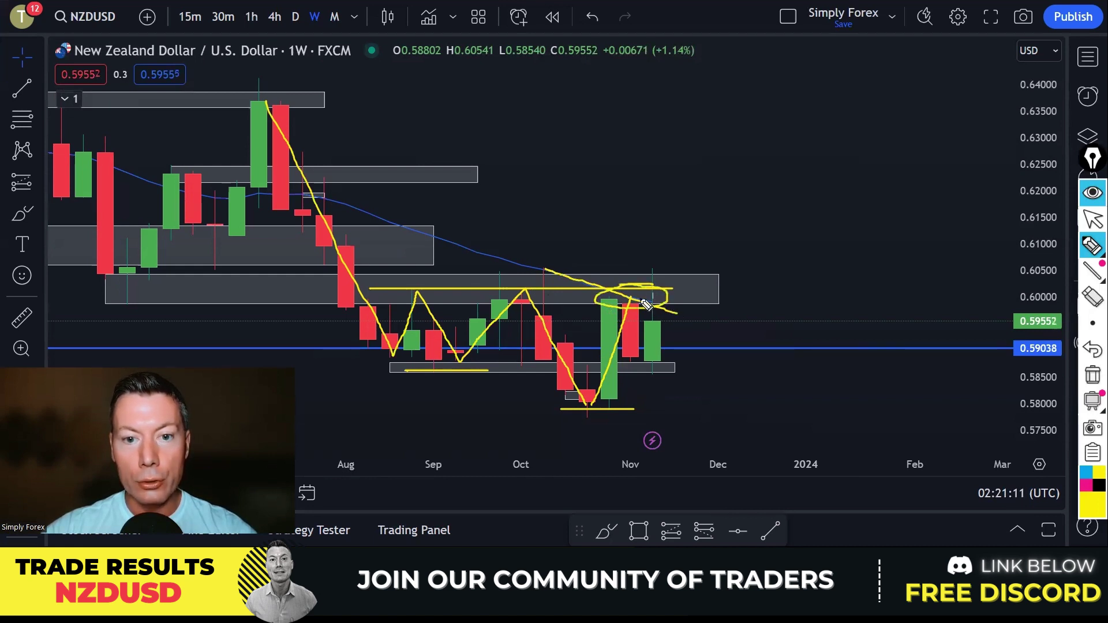
Step: Clear the swing markup, circle the latest weekly candle's wick at the moving average, and erase the circle
left_click(1093, 375)
mouse_move(660, 274)
left_mouse_down()
mouse_move(644, 317)
mouse_move(659, 273)
left_mouse_up()
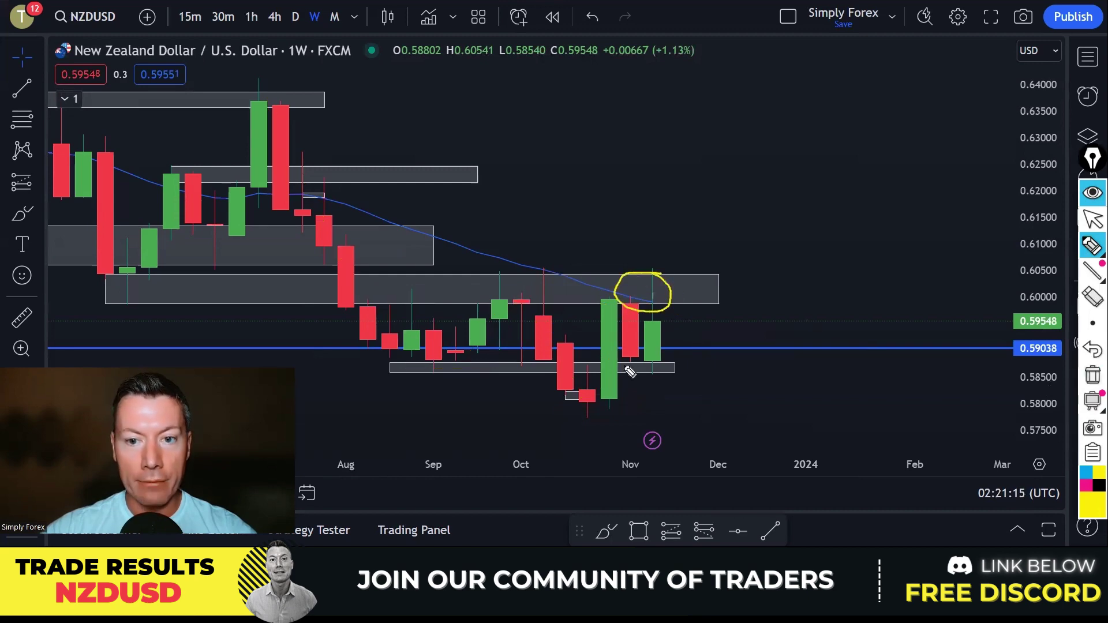
left_click(1093, 375)
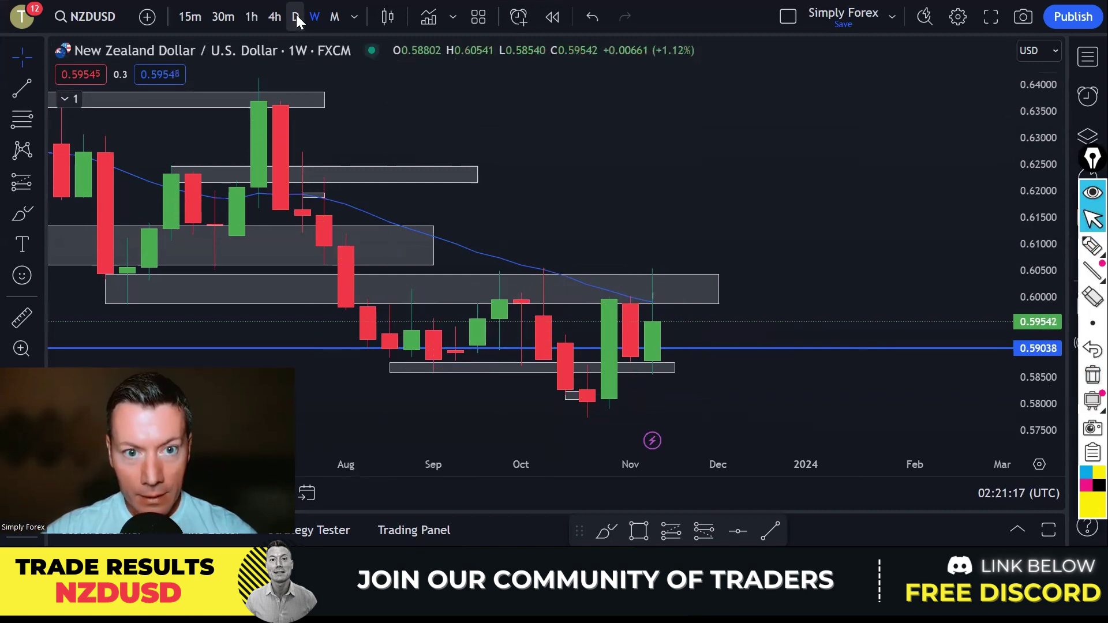
Step: On the NZDUSD daily chart, circle the reversal candles in the upper zone, mark them and the drop with arrows, and erase the markup
left_click(296, 16)
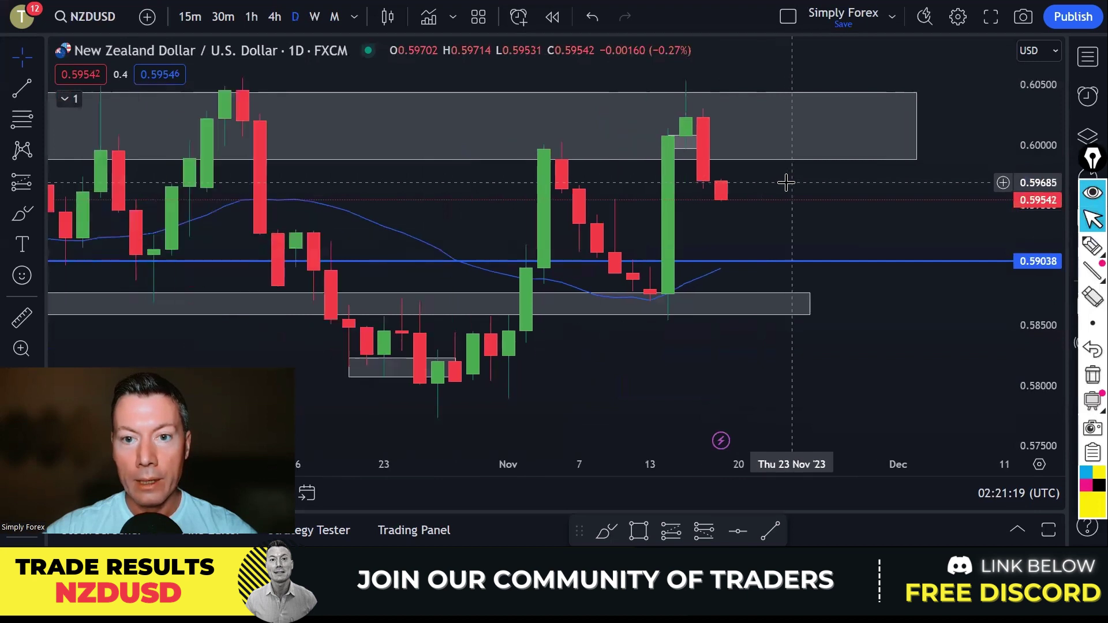
left_click(1093, 246)
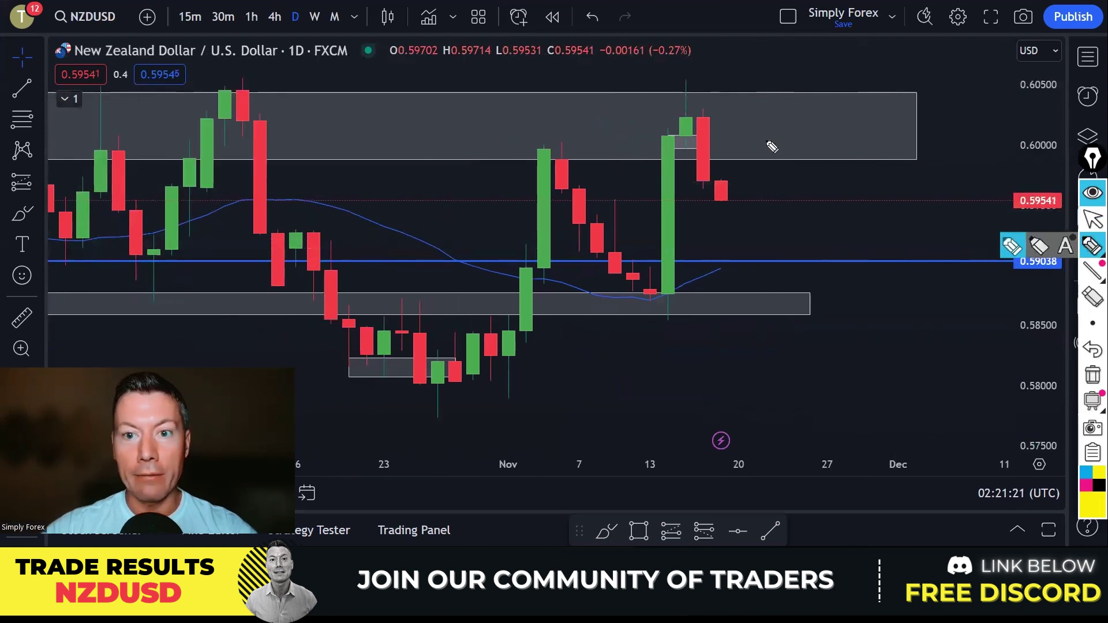
mouse_move(702, 72)
left_mouse_down()
mouse_move(681, 78)
mouse_move(687, 195)
mouse_move(721, 192)
mouse_move(726, 118)
mouse_move(707, 75)
left_mouse_up()
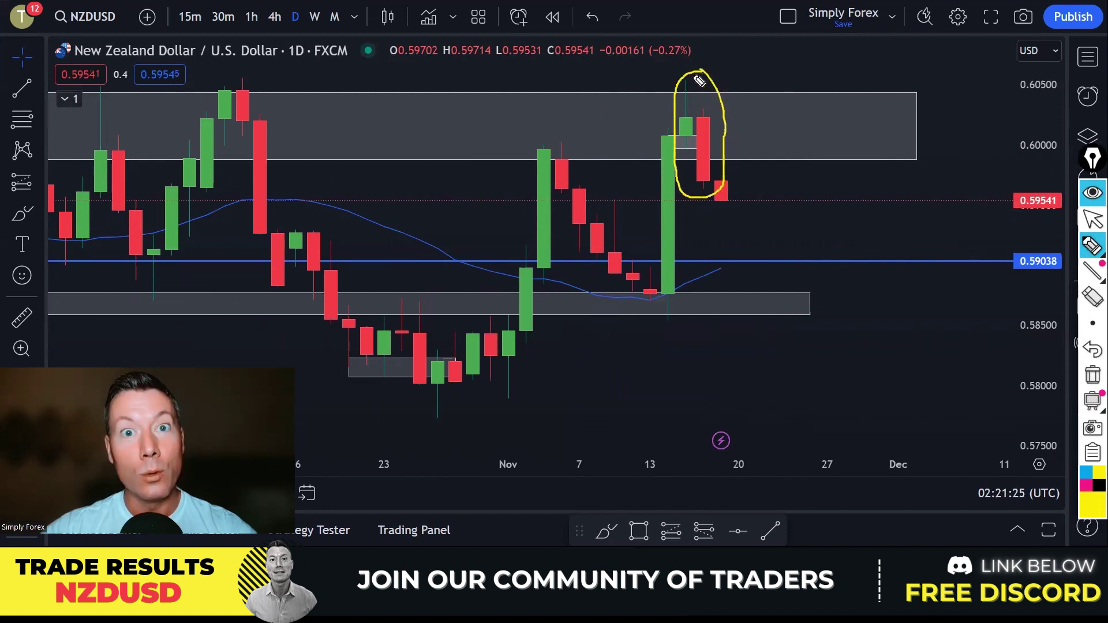
left_click_drag(638, 98, 657, 99)
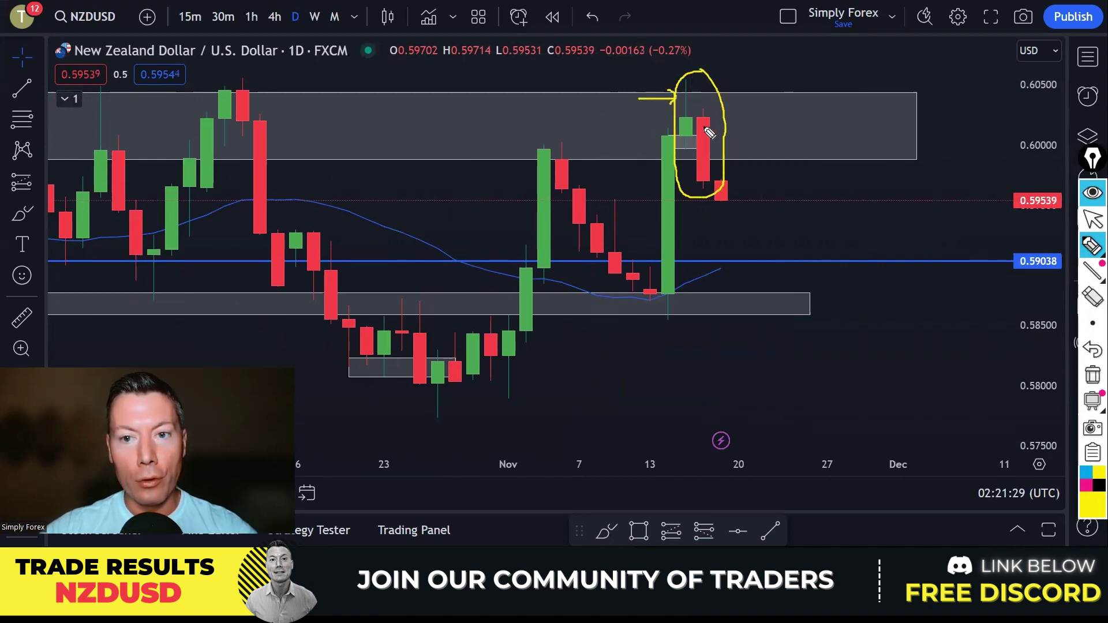
mouse_move(695, 157)
left_mouse_down()
mouse_move(707, 198)
mouse_move(723, 132)
mouse_move(708, 110)
left_mouse_up()
left_click_drag(758, 234, 769, 265)
left_click(1092, 375)
left_click(1092, 220)
Step: On the NZDUSD hourly chart, draw a line through the inner zone and trace the price swings around it down to the recent lows
left_click(252, 16)
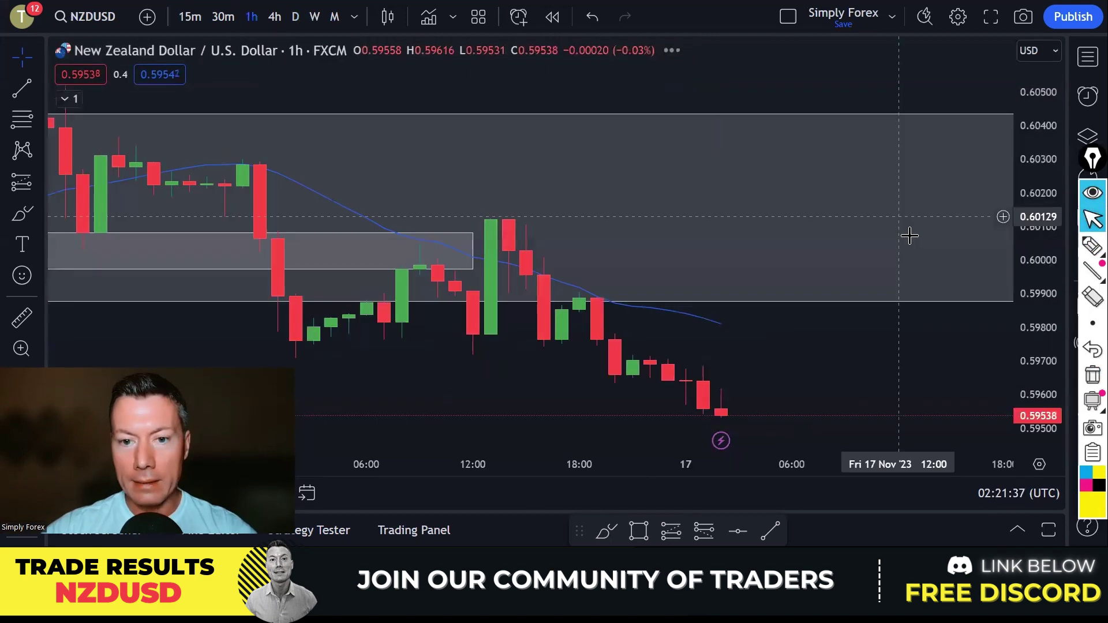
scroll(832, 222, "down", 2)
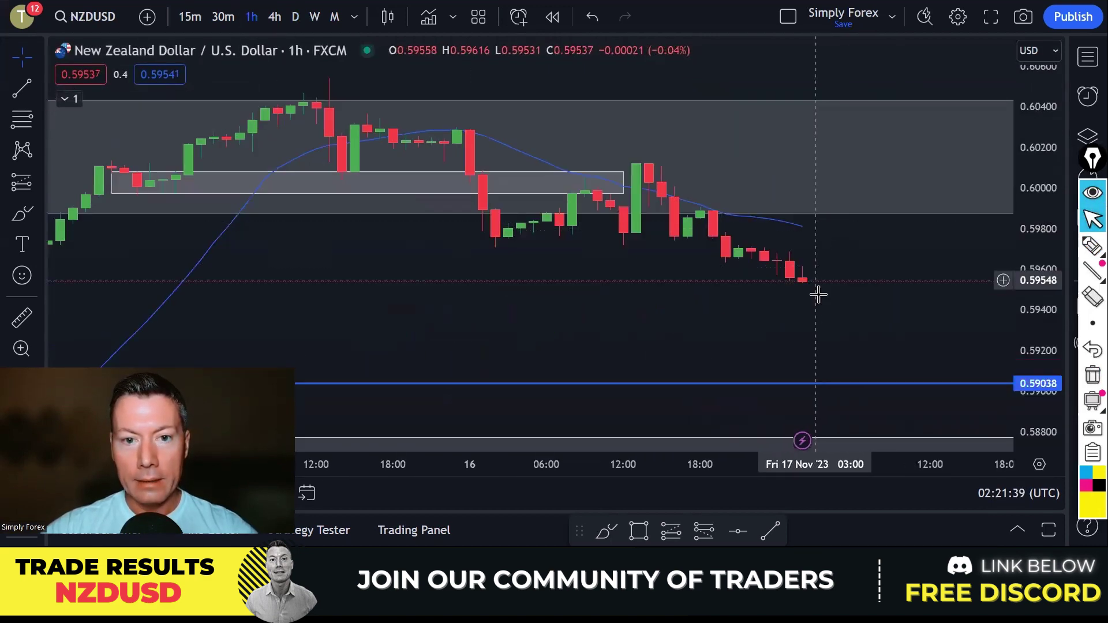
left_click(1093, 245)
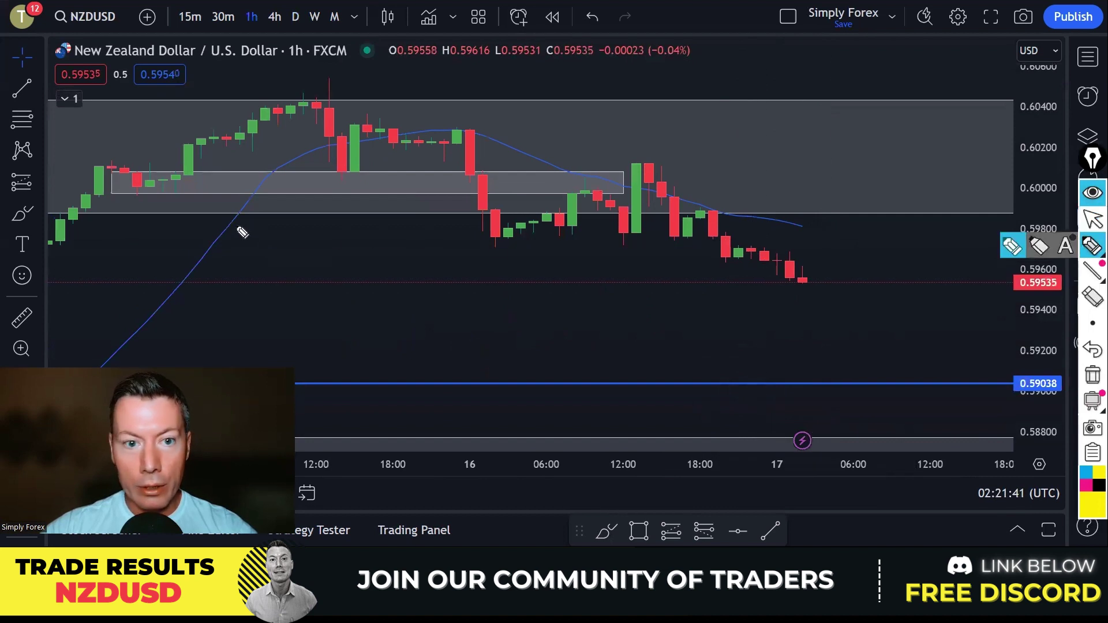
left_click_drag(130, 180, 613, 185)
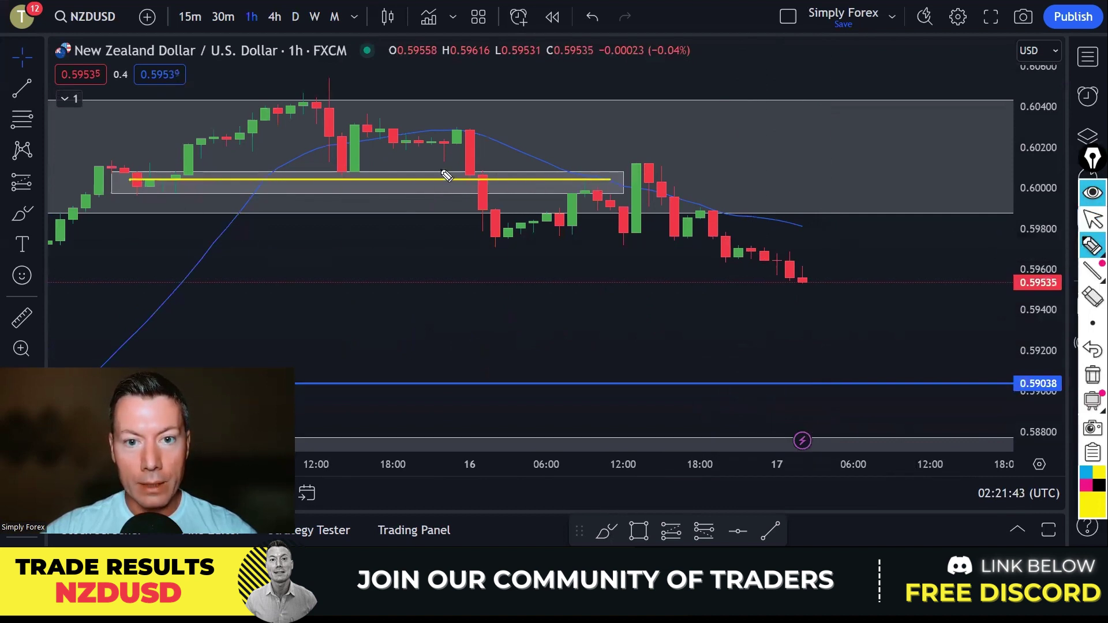
mouse_move(457, 134)
left_mouse_down()
mouse_move(533, 241)
mouse_move(571, 218)
mouse_move(586, 190)
left_mouse_up()
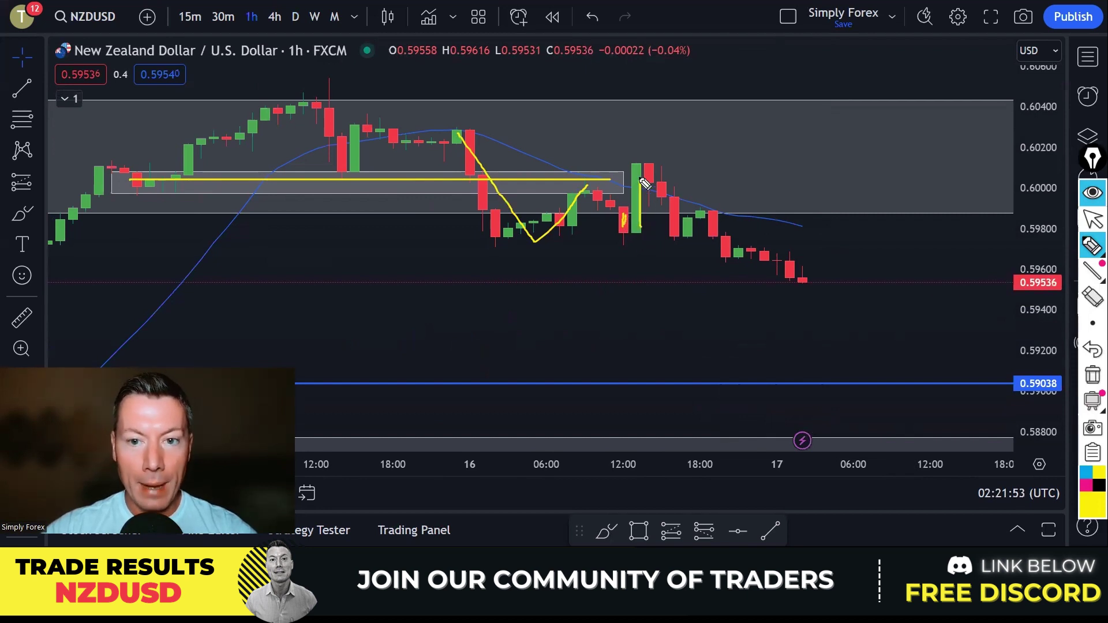
mouse_move(584, 186)
left_mouse_down()
mouse_move(649, 169)
mouse_move(674, 231)
mouse_move(714, 214)
mouse_move(745, 256)
left_mouse_up()
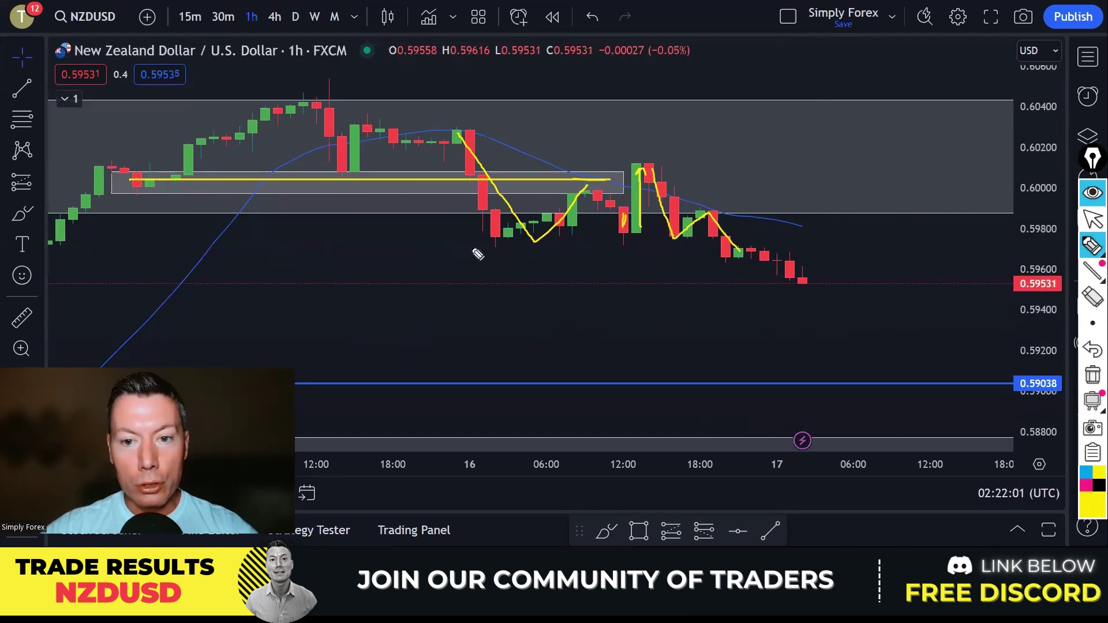
Step: Mark the support line below the 16 November lows and a projected pullback and drop to the lower zone, and erase all markup
left_click_drag(471, 245, 719, 245)
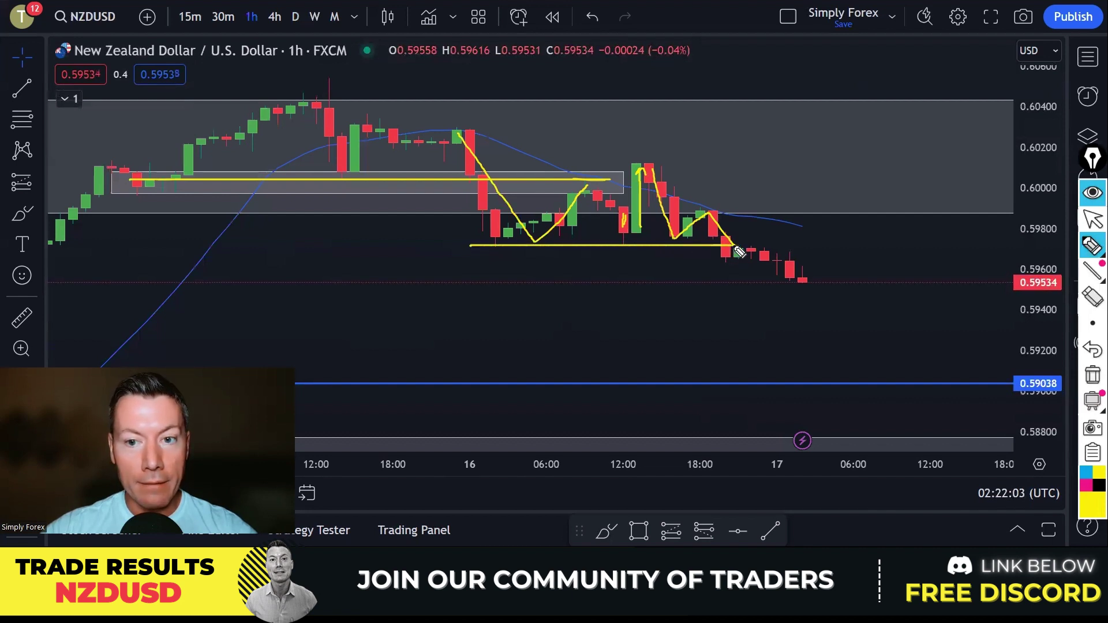
mouse_move(806, 280)
left_mouse_down()
mouse_move(837, 238)
mouse_move(925, 425)
left_mouse_up()
left_click_drag(917, 372, 903, 422)
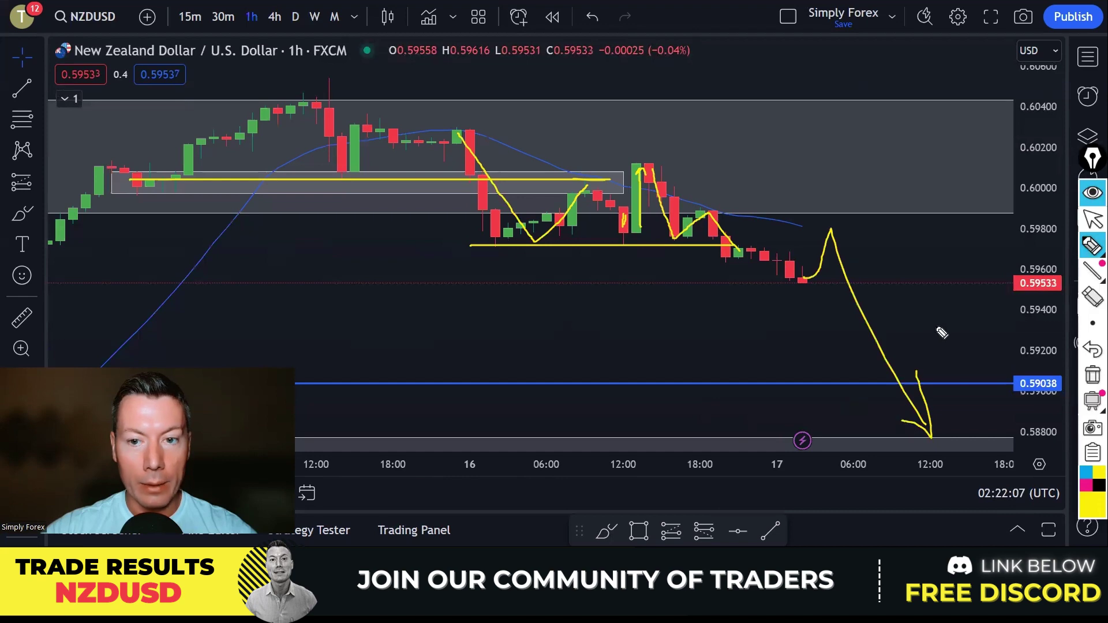
left_click(1092, 376)
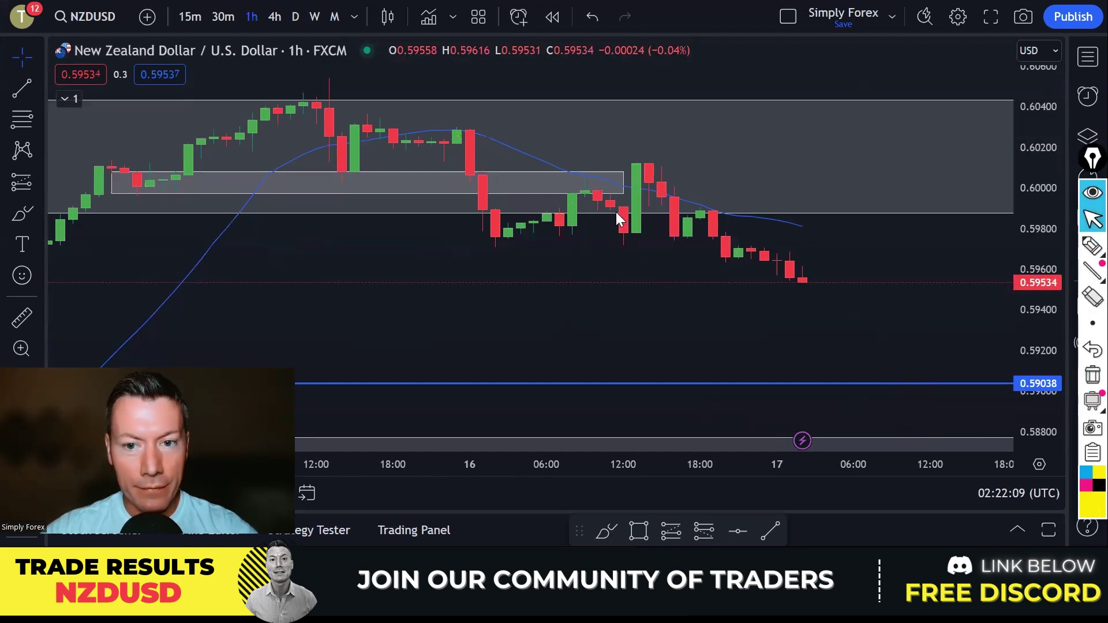
Step: On the NZDUSD 4-hour chart, box the last green candle in the upper zone, draw an arrow along the decline, and erase the markup
left_click(275, 15)
scroll(870, 303, "up", 5)
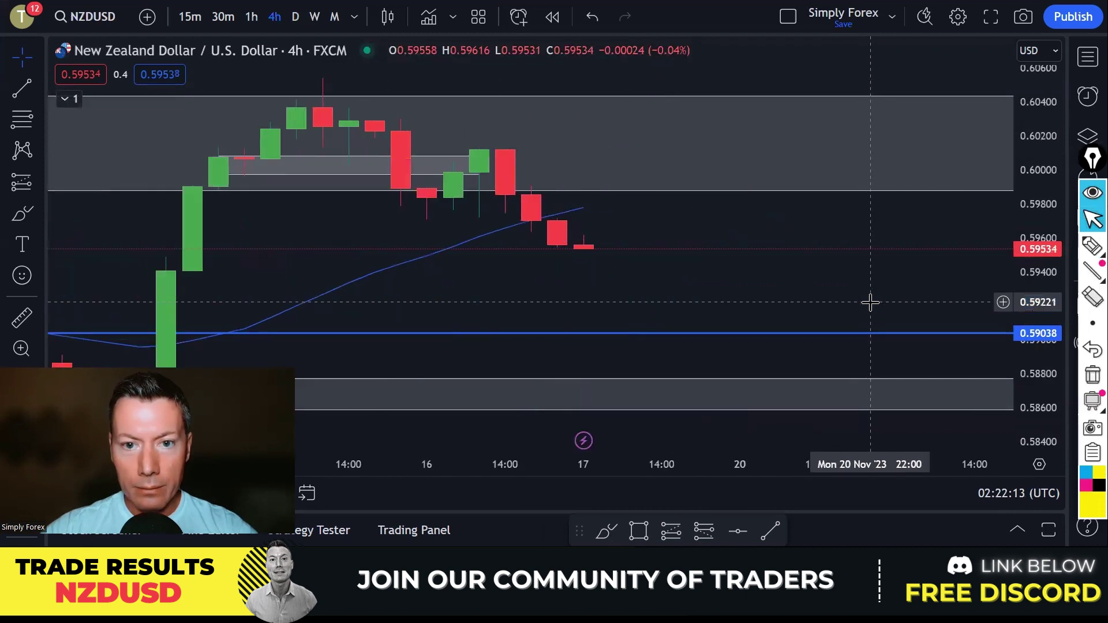
left_click(1092, 246)
mouse_move(495, 146)
left_mouse_down()
mouse_move(471, 146)
mouse_move(470, 213)
mouse_move(489, 232)
mouse_move(497, 150)
left_mouse_up()
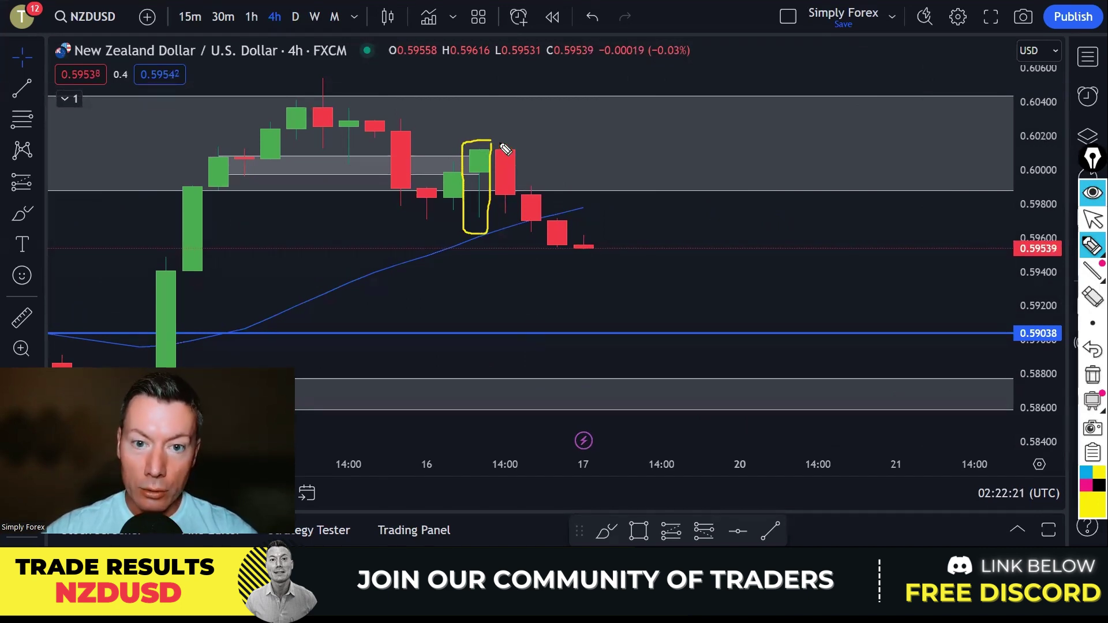
left_click_drag(501, 143, 528, 165)
mouse_move(563, 205)
left_mouse_down()
mouse_move(587, 241)
mouse_move(552, 236)
left_mouse_up()
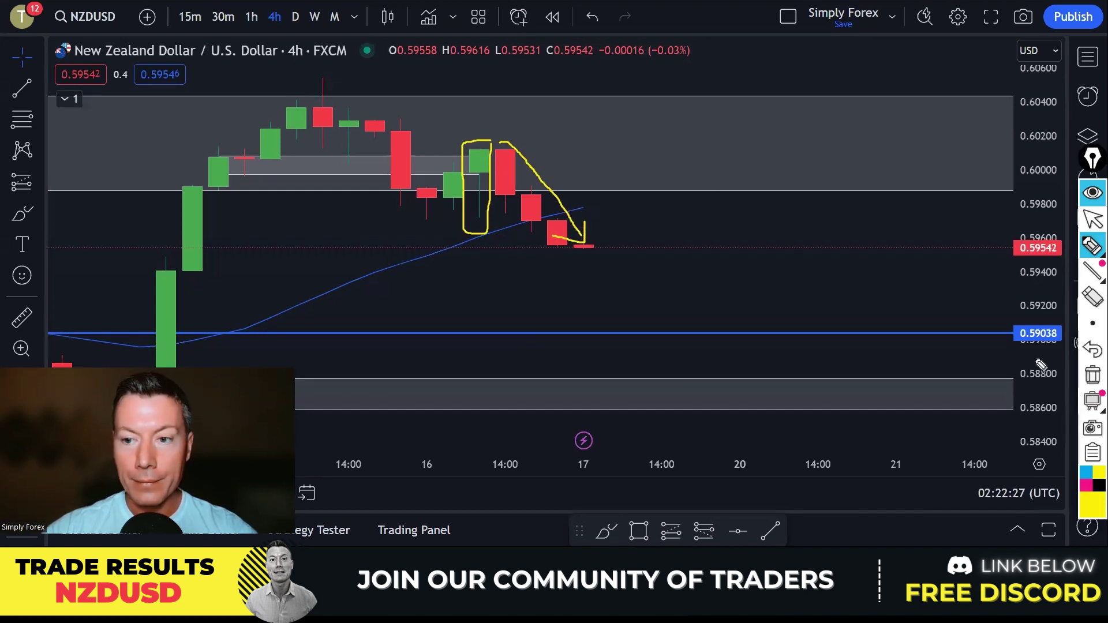
key("ctrl+shift+c")
key("ctrl+shift+1")
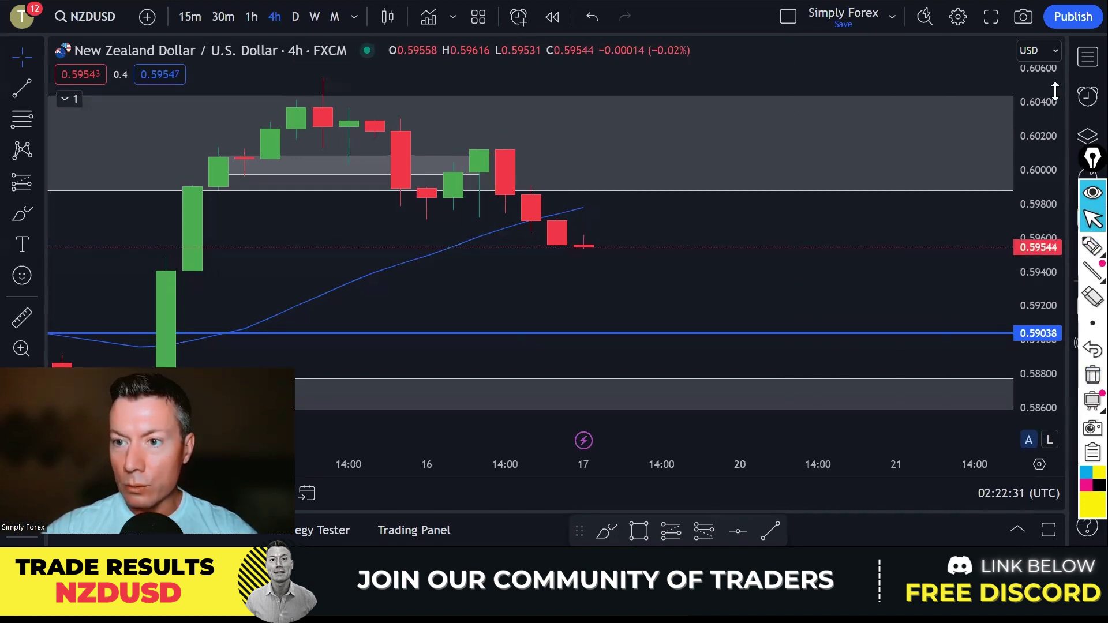
Step: Reopen the watchlist and load the XAUUSD chart
left_click(1088, 57)
scroll(965, 343, "down", 5)
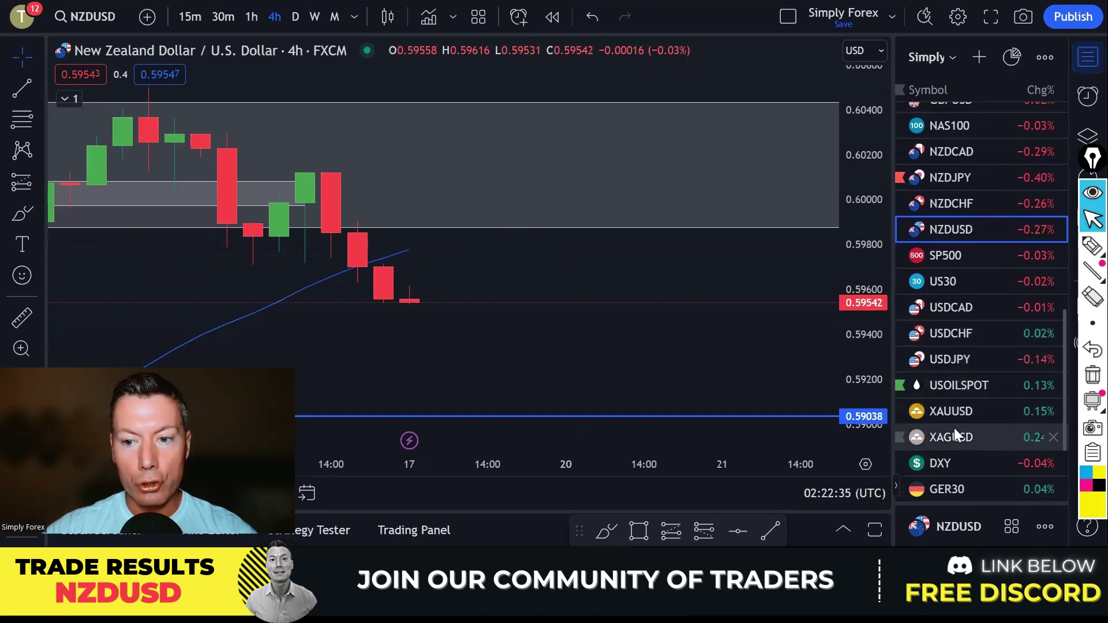
left_click(950, 414)
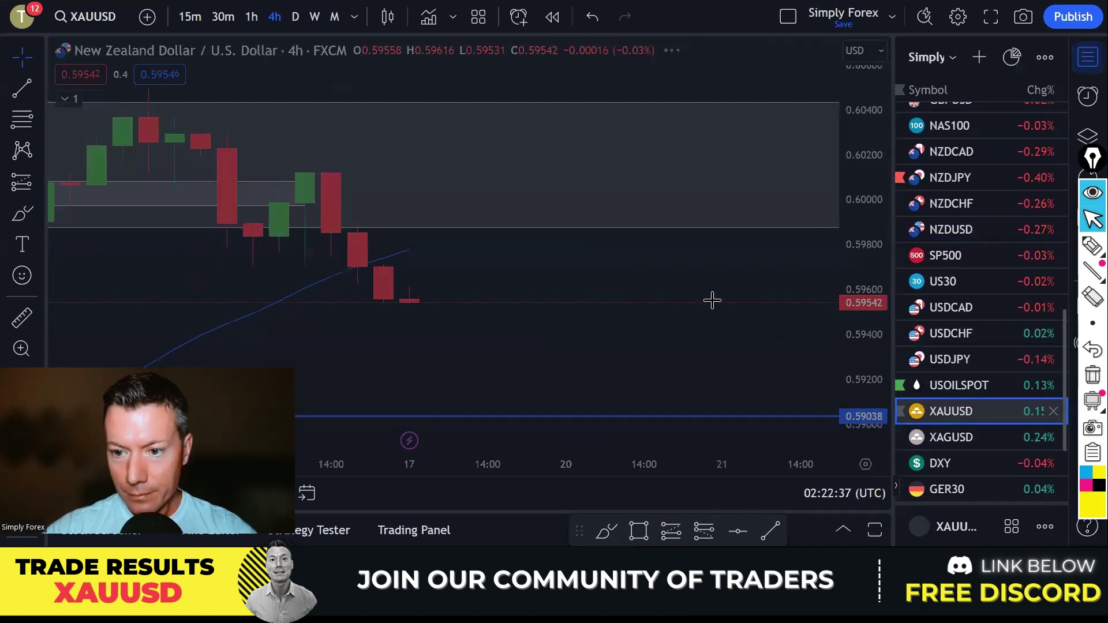
Step: On the XAUUSD daily chart, trace the price swings from the October rally through the peak and pullback to the recent candles, and erase the markup
scroll(701, 279, "down", 6)
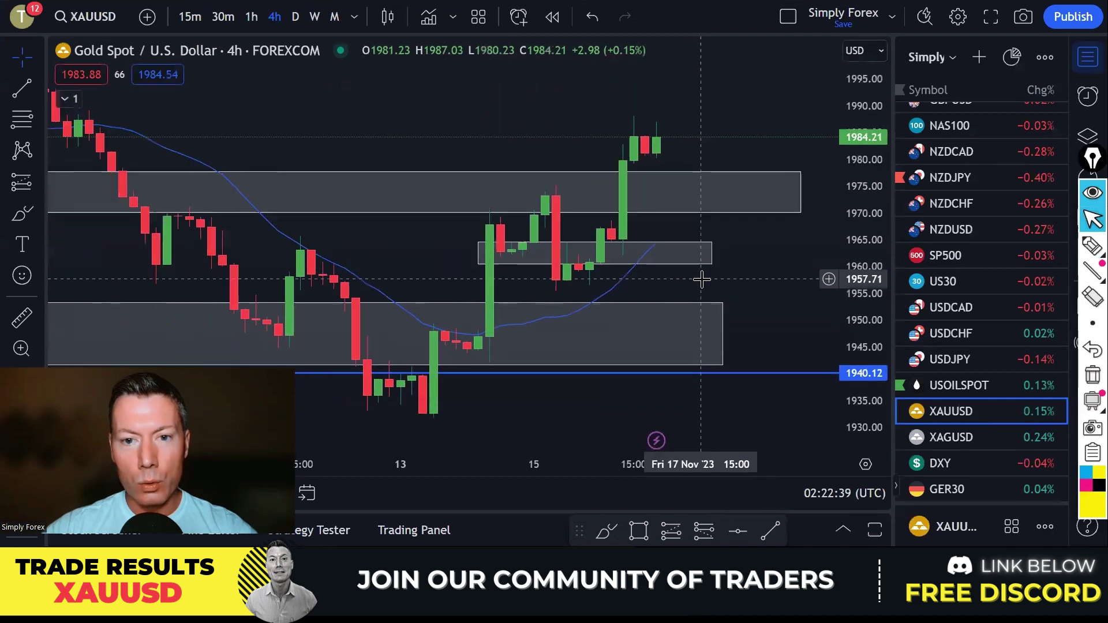
scroll(751, 277, "down", 3)
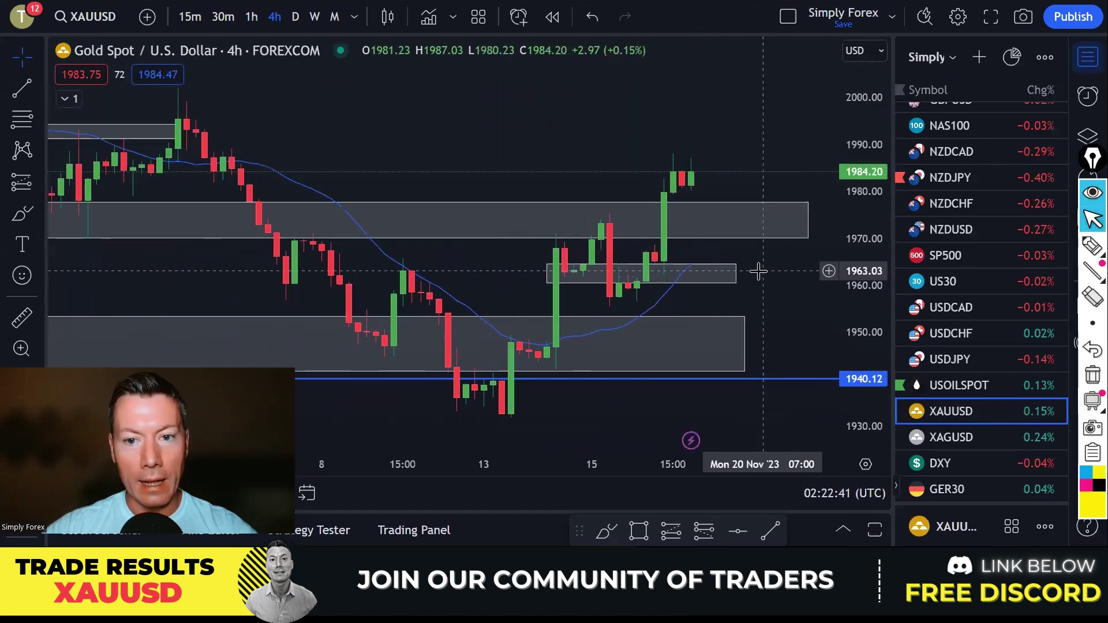
left_click(295, 16)
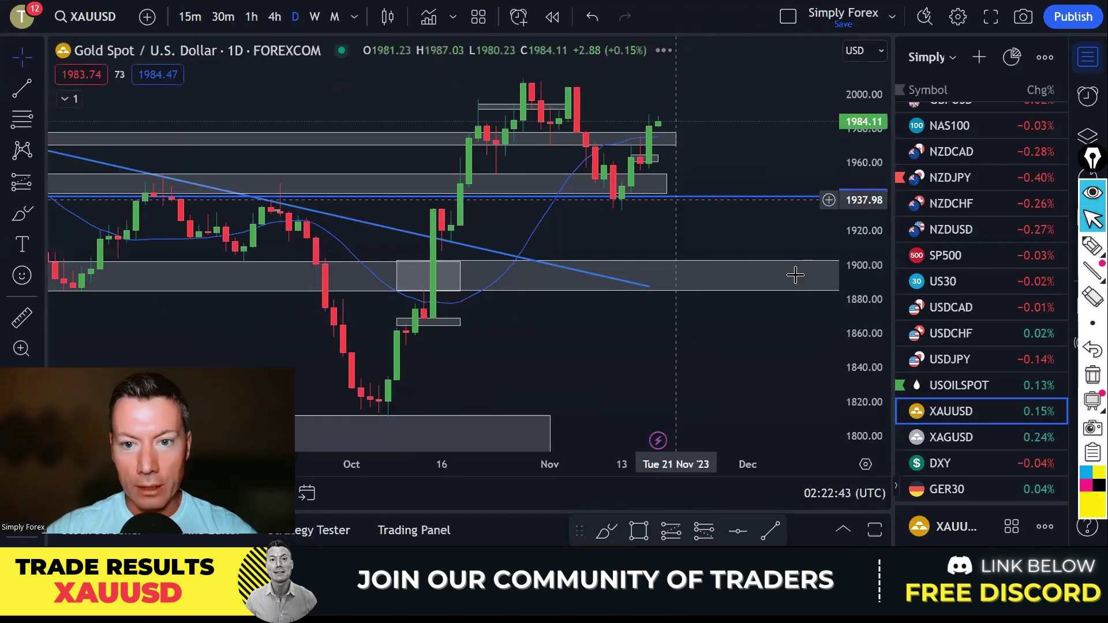
scroll(796, 274, "right", 5)
scroll(795, 275, "up", 1)
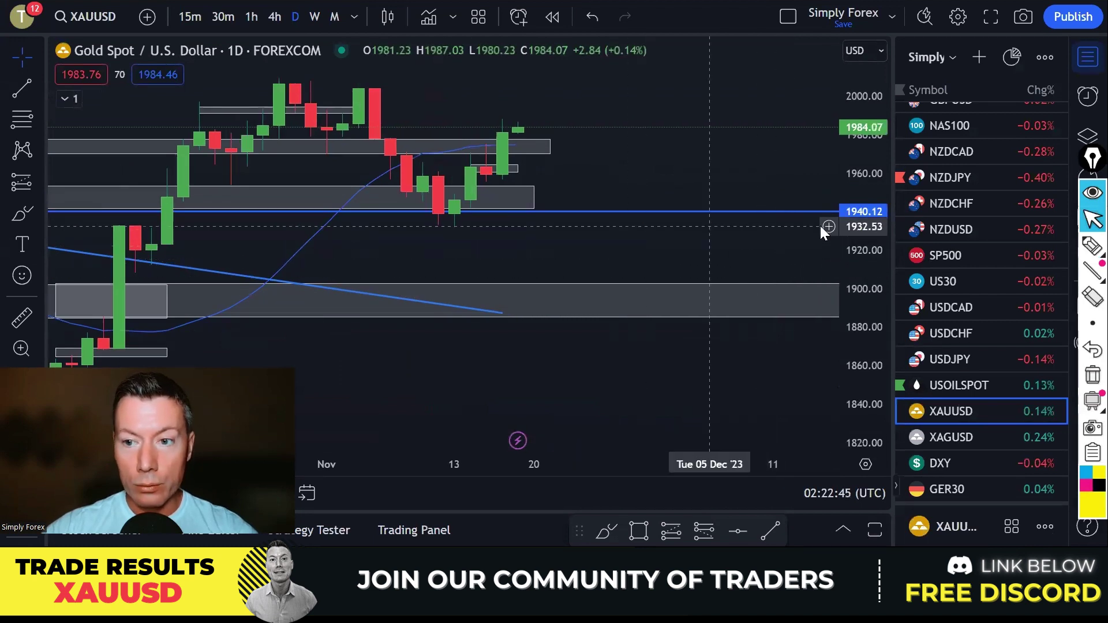
mouse_move(1093, 246)
left_click(1037, 247)
mouse_move(149, 252)
left_mouse_down()
mouse_move(196, 115)
mouse_move(234, 179)
mouse_move(305, 95)
mouse_move(332, 148)
mouse_move(366, 94)
mouse_move(437, 220)
mouse_move(478, 150)
left_mouse_up()
mouse_move(299, 148)
left_mouse_down()
mouse_move(516, 151)
mouse_move(497, 143)
mouse_move(477, 172)
mouse_move(522, 198)
mouse_move(523, 212)
mouse_move(510, 211)
left_mouse_up()
left_click(1092, 375)
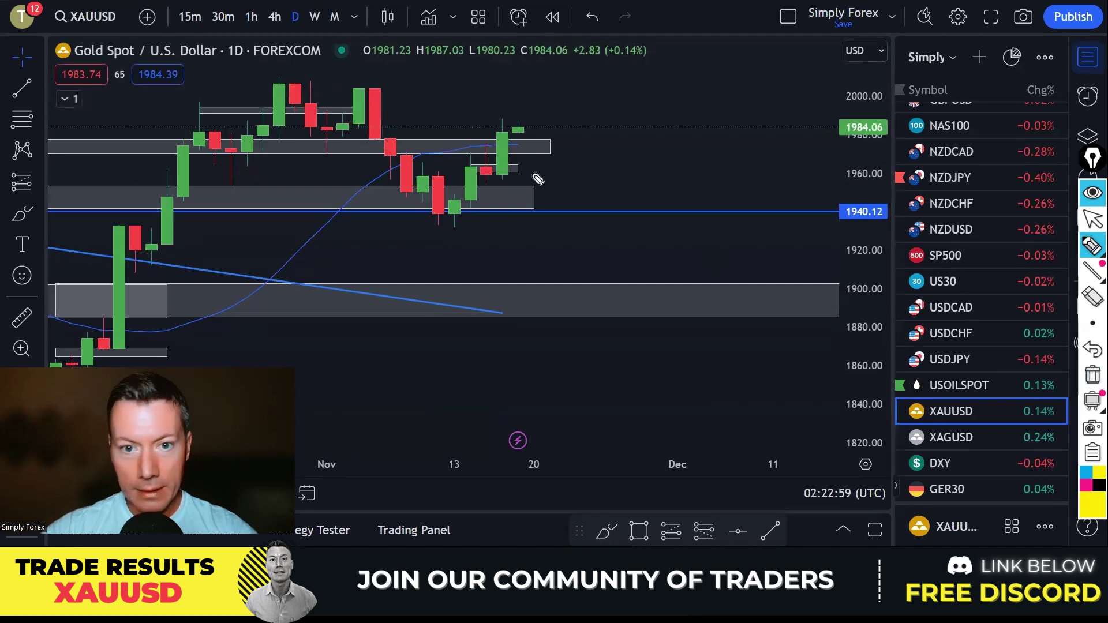
Step: On the XAUUSD hourly chart, circle the 16 November pullback above the small inner zone, draw an arrow along the rally, and erase the markup
left_click(252, 17)
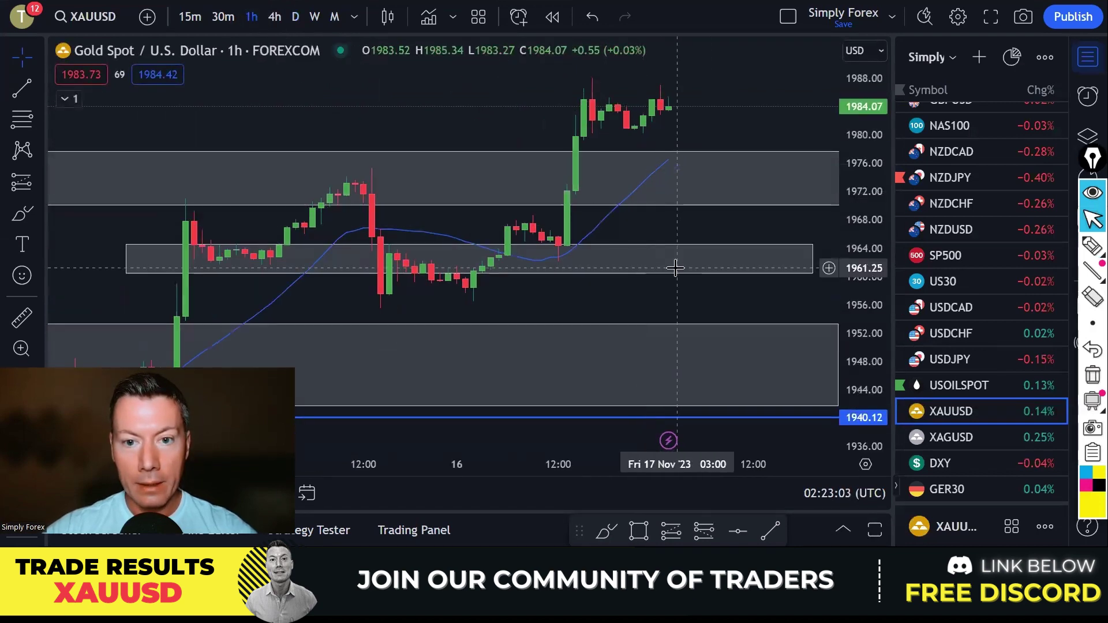
scroll(676, 267, "up", 3)
scroll(675, 268, "down", 1)
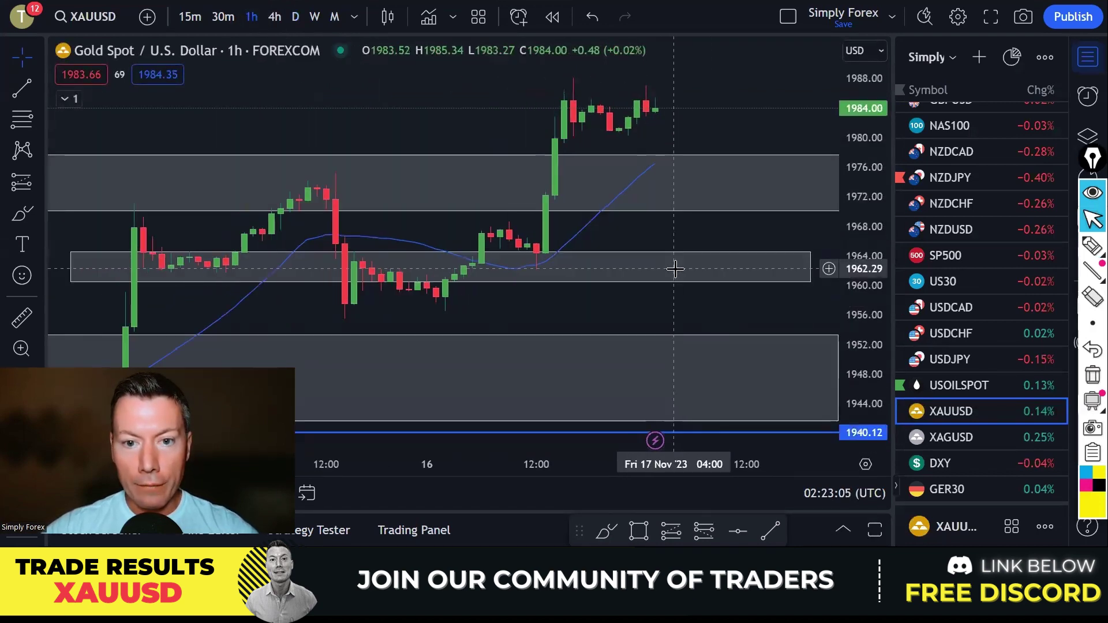
mouse_move(535, 230)
left_mouse_down()
mouse_move(481, 249)
mouse_move(546, 242)
mouse_move(528, 224)
left_mouse_up()
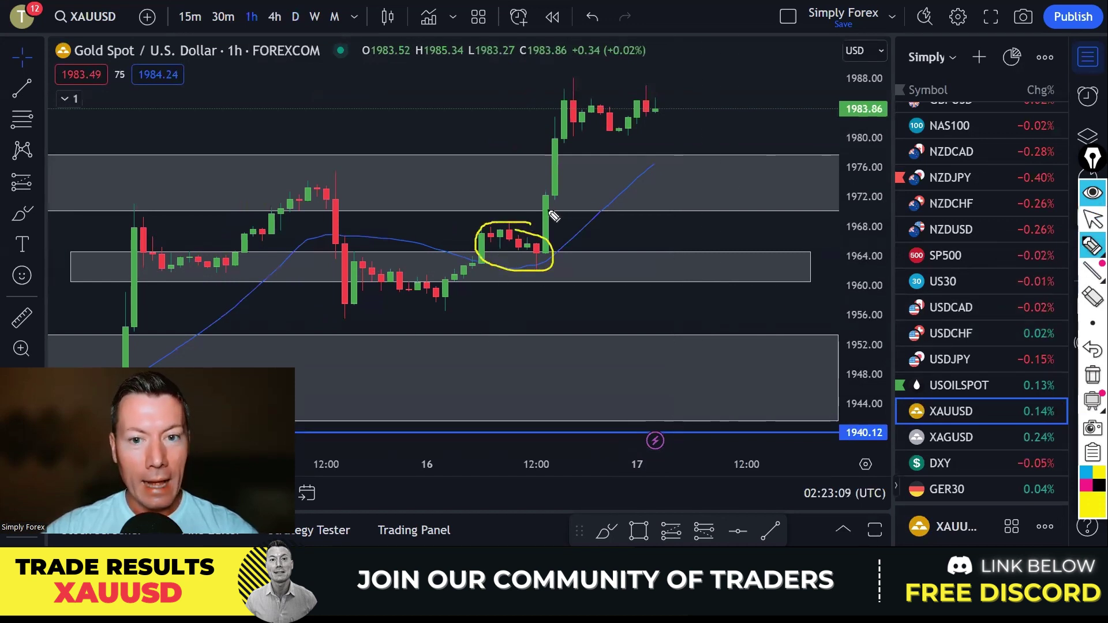
mouse_move(551, 259)
left_mouse_down()
mouse_move(578, 240)
mouse_move(589, 105)
mouse_move(584, 119)
mouse_move(604, 120)
left_mouse_up()
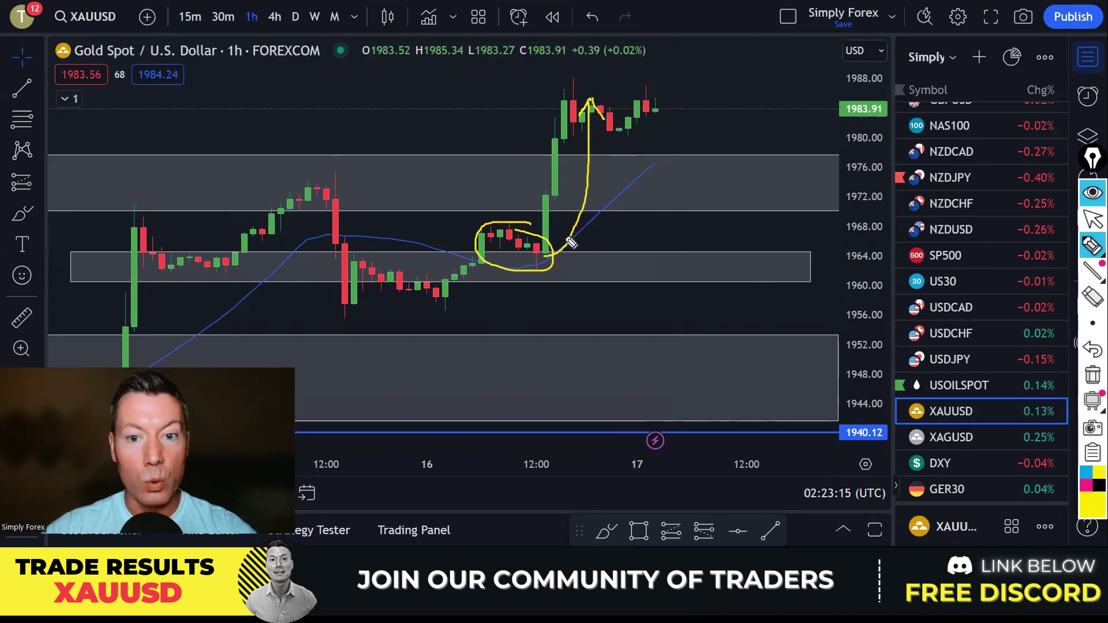
left_click(1093, 375)
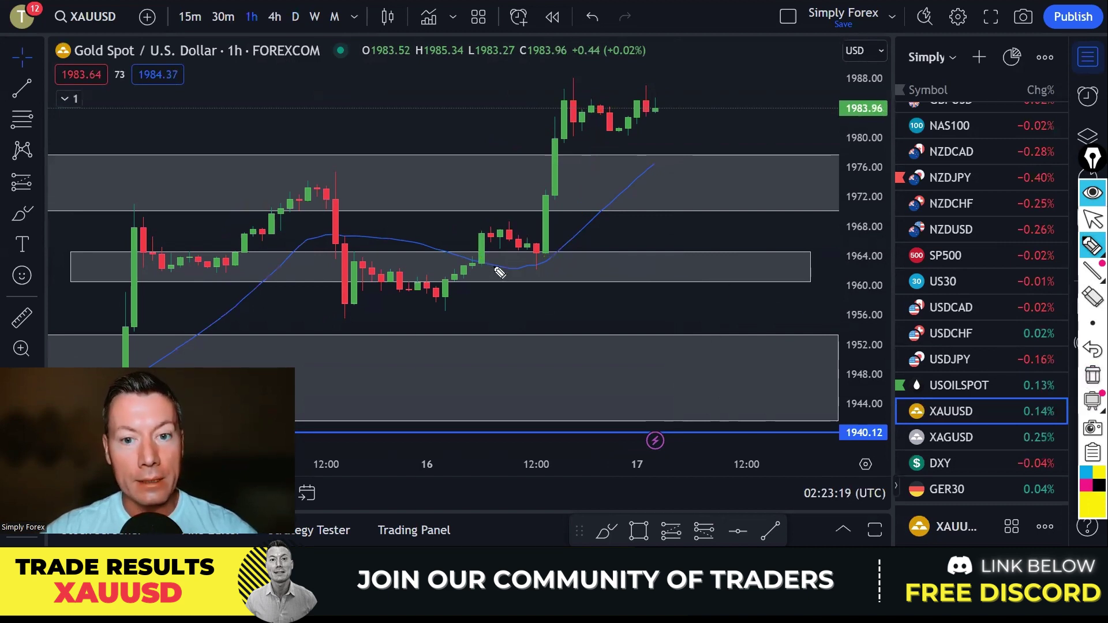
Step: Circle the pullback again with an arrow along the rally, mark the earlier swing high with a horizontal line, and erase the markup
mouse_move(529, 230)
left_mouse_down()
mouse_move(464, 245)
mouse_move(539, 228)
left_mouse_up()
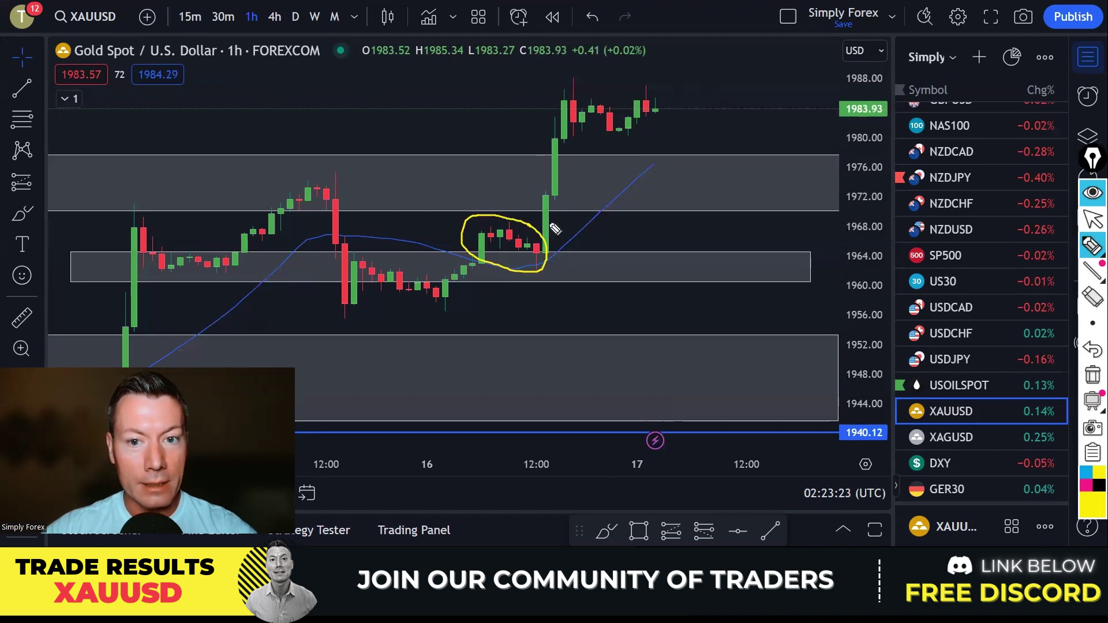
mouse_move(554, 242)
left_mouse_down()
mouse_move(591, 206)
mouse_move(600, 107)
left_mouse_up()
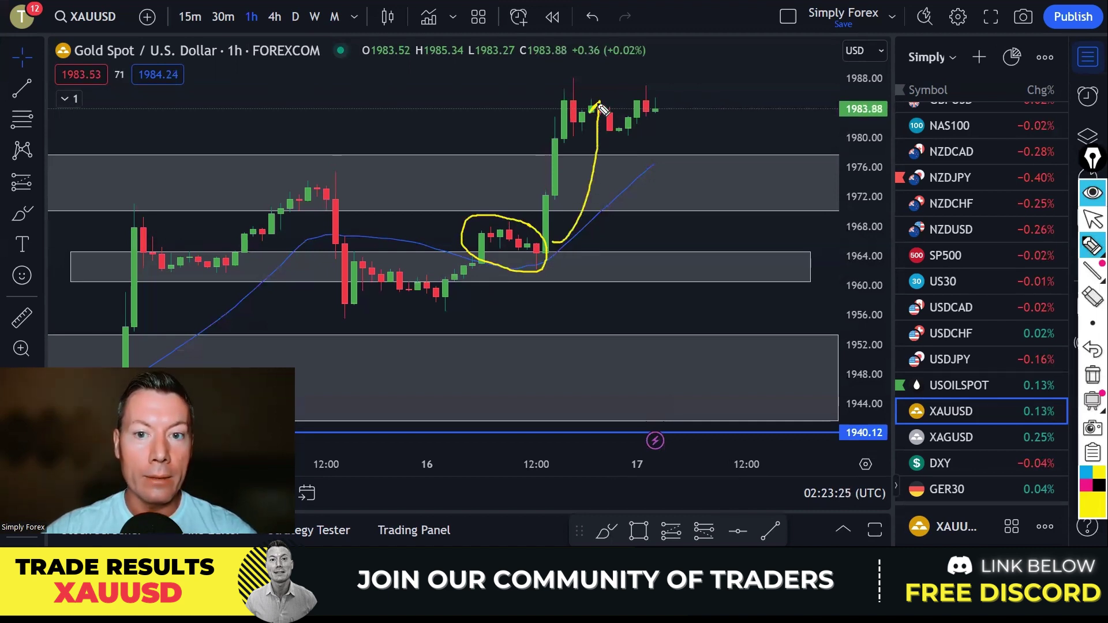
left_click_drag(254, 170, 373, 170)
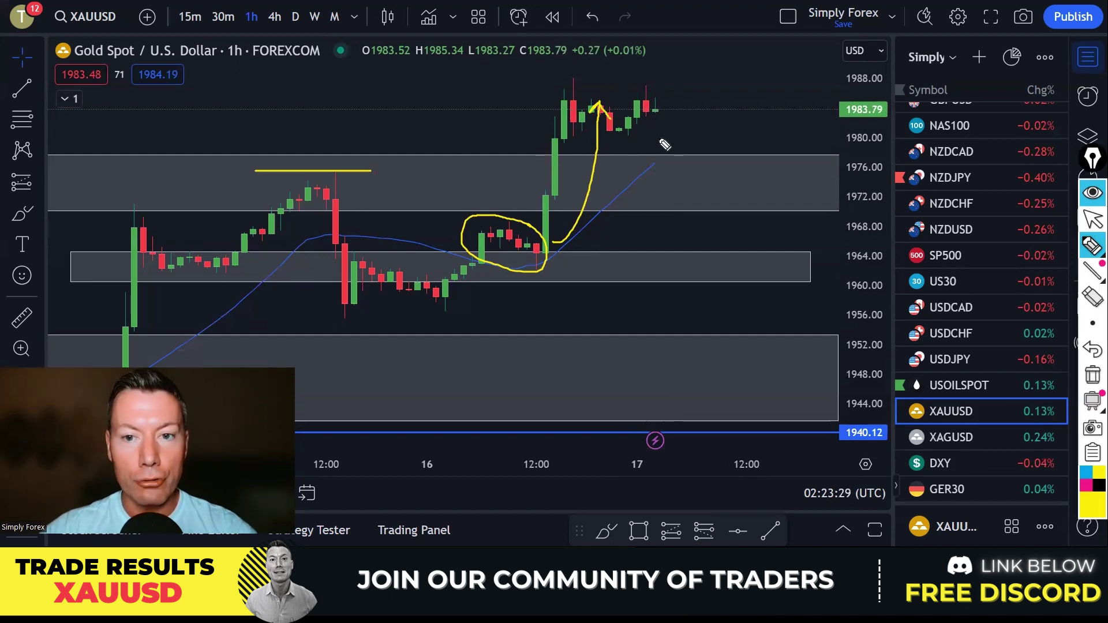
left_click(1092, 376)
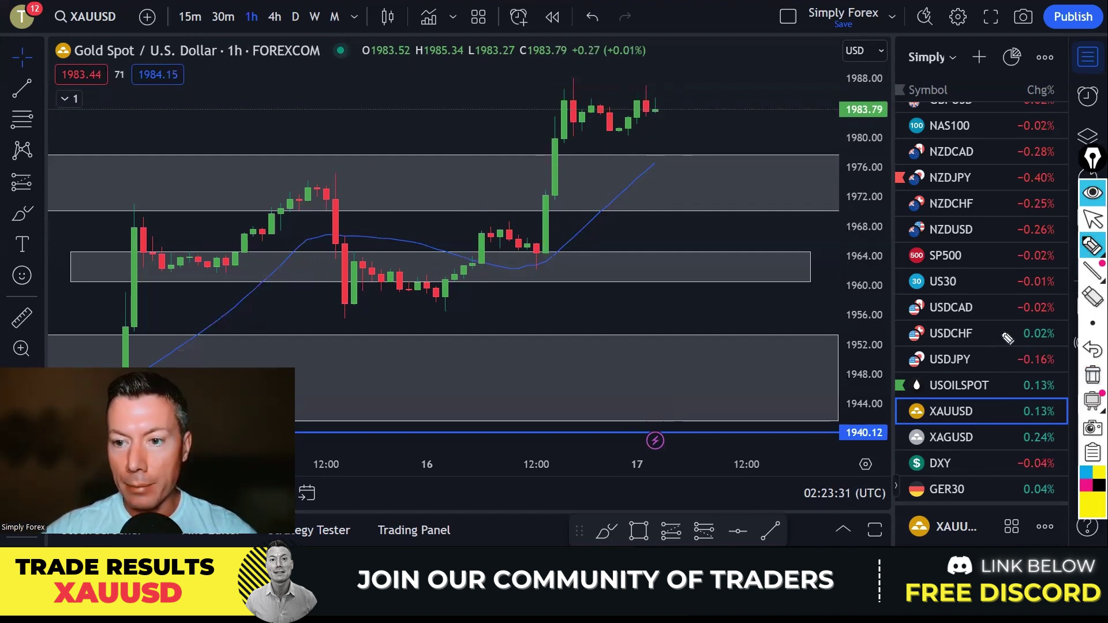
Step: Load the EURNZD chart from the watchlist and switch it to the daily timeframe
scroll(956, 261, "up", 5)
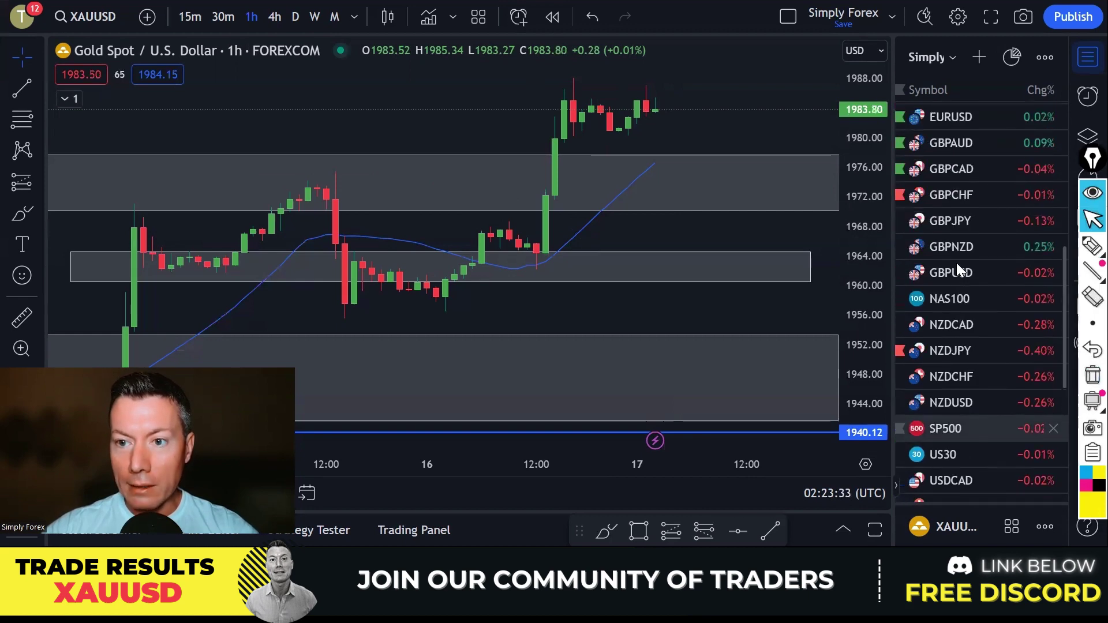
scroll(956, 265, "up", 1)
left_click(973, 149)
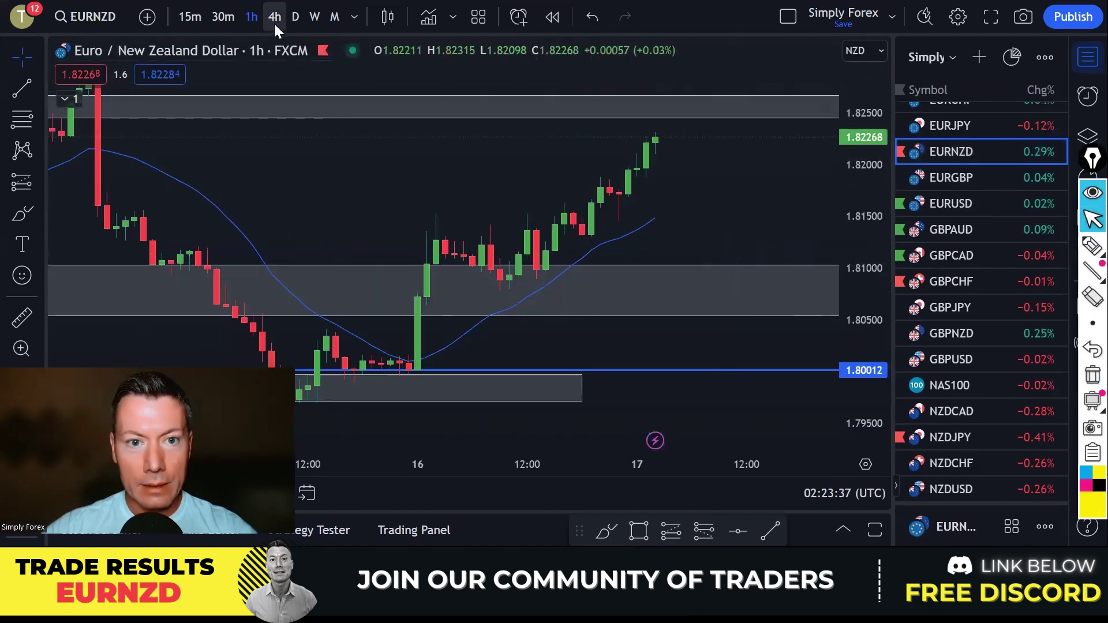
left_click(296, 16)
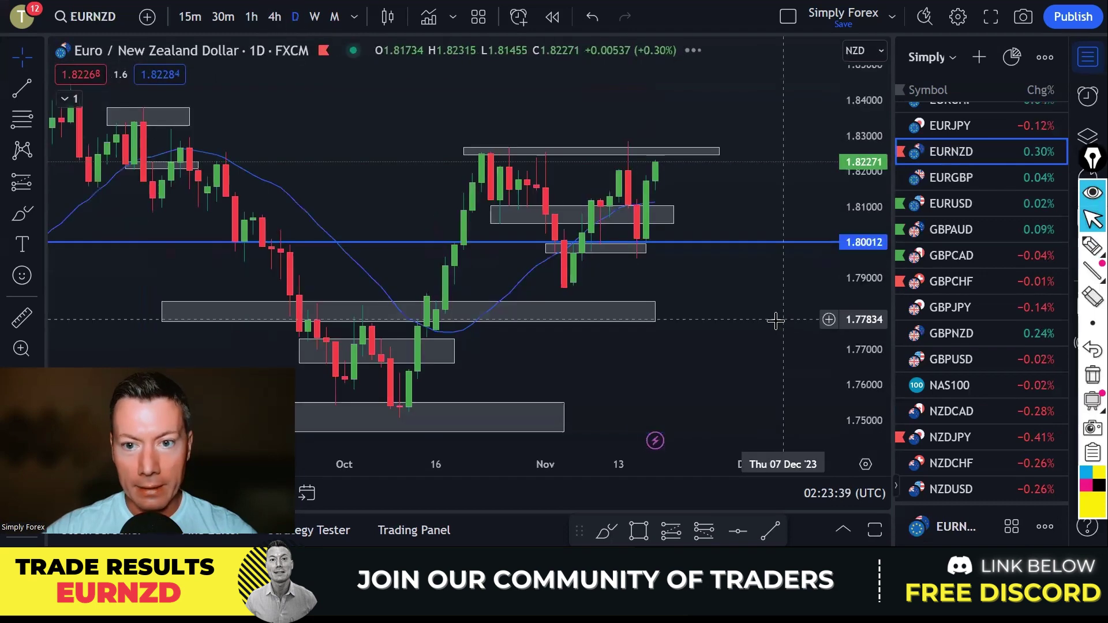
scroll(775, 320, "up", 3)
Step: Trace the EURNZD daily swings from the October rally, underline the broken support and early November low, and circle the latest swing high's candles
left_click(1092, 246)
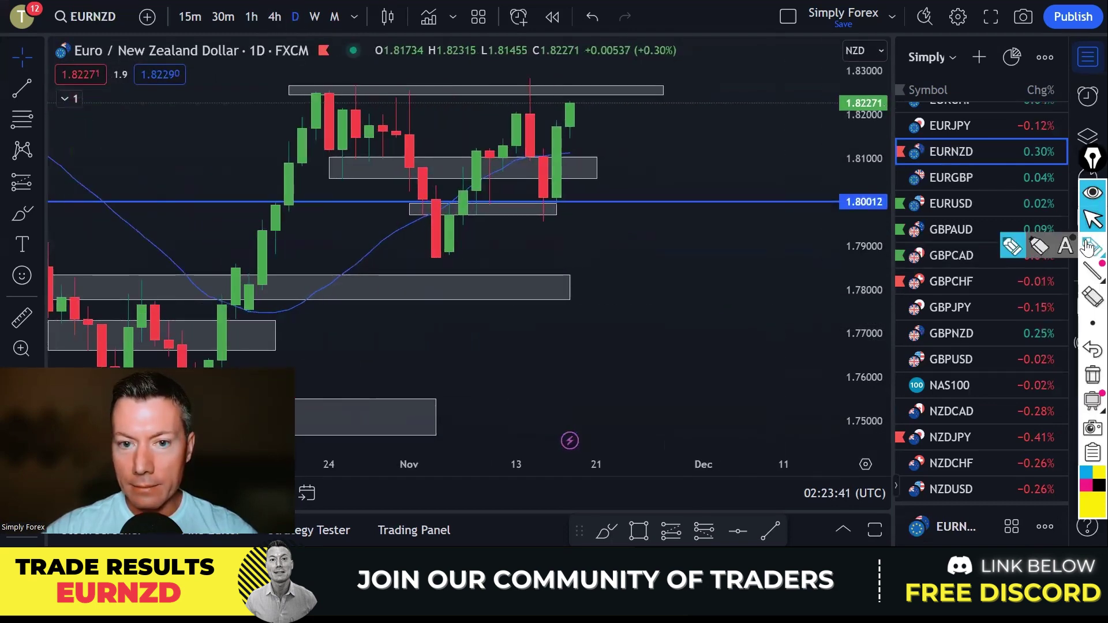
mouse_move(235, 315)
left_mouse_down()
mouse_move(325, 98)
mouse_move(353, 173)
mouse_move(378, 114)
mouse_move(407, 148)
mouse_move(432, 126)
mouse_move(459, 253)
left_mouse_up()
left_click_drag(334, 178, 422, 178)
mouse_move(412, 252)
left_mouse_down()
mouse_move(452, 252)
mouse_move(541, 84)
mouse_move(525, 168)
mouse_move(545, 147)
mouse_move(543, 78)
left_mouse_up()
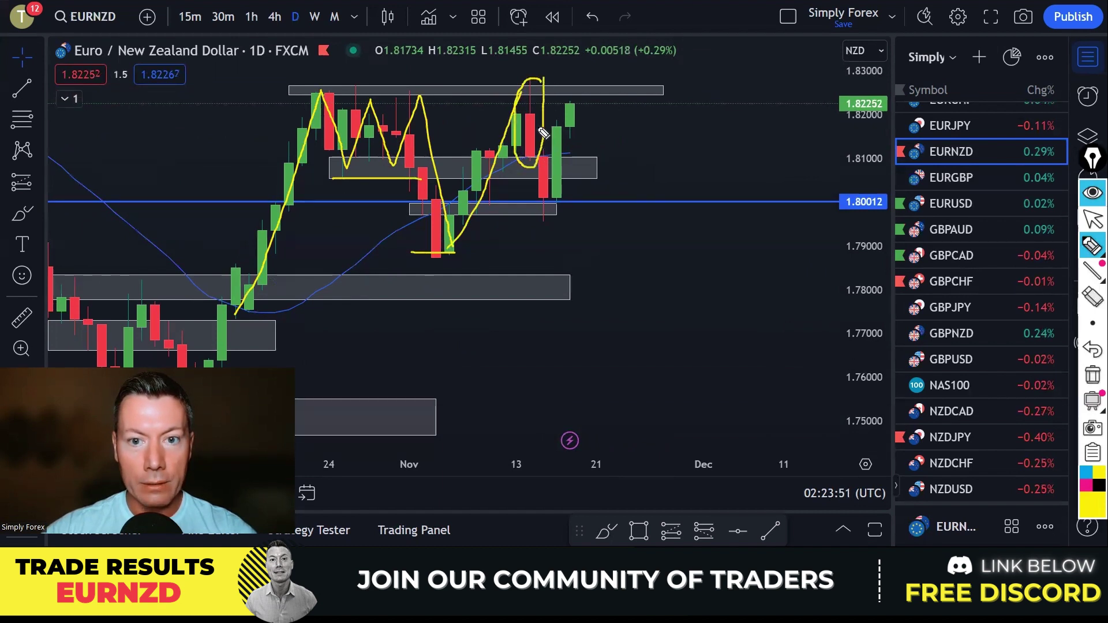
Step: Circle the last red daily candle, draw a projected drop to a horizontal line at the early November low, and erase all markup
mouse_move(549, 163)
left_mouse_down()
mouse_move(555, 154)
mouse_move(527, 184)
mouse_move(547, 215)
left_mouse_up()
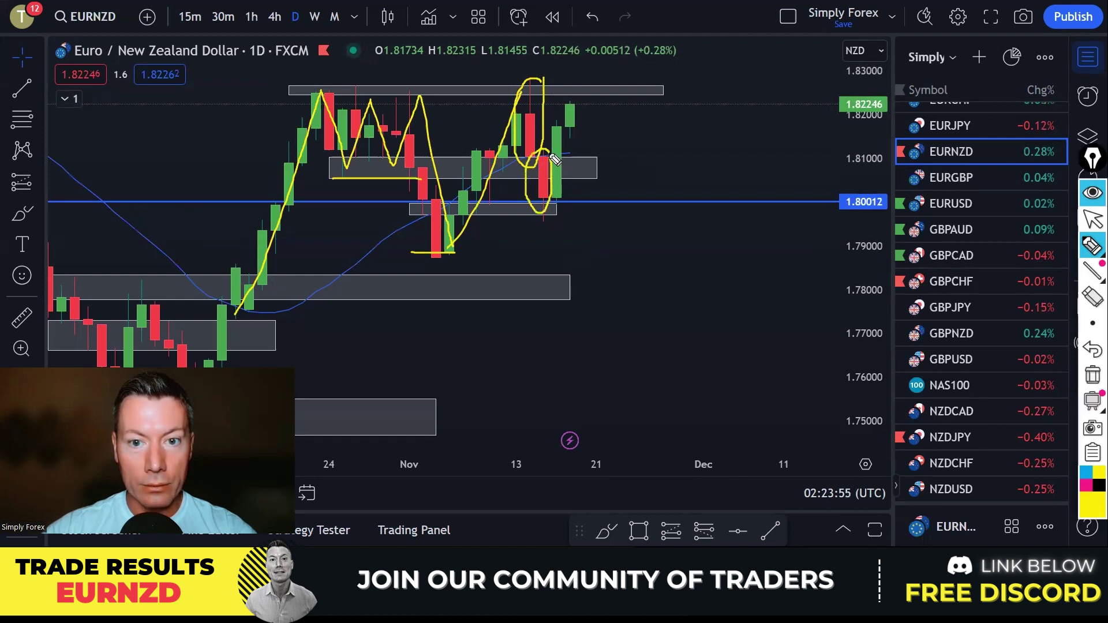
mouse_move(555, 152)
left_mouse_down()
mouse_move(587, 236)
mouse_move(600, 237)
mouse_move(557, 250)
left_mouse_up()
left_click_drag(384, 255, 651, 255)
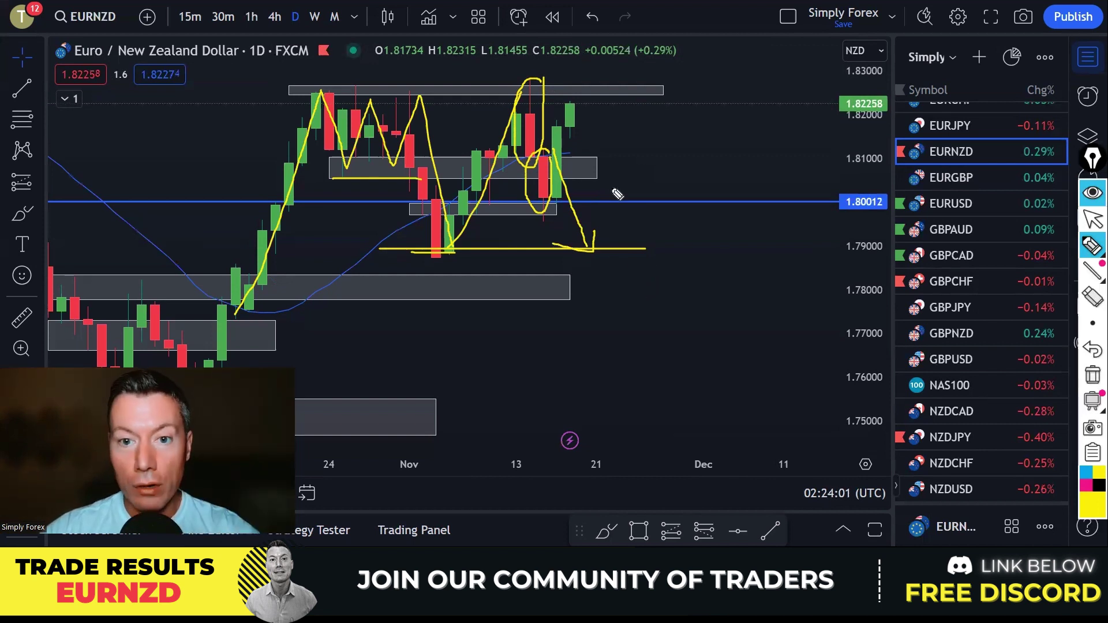
left_click(1092, 376)
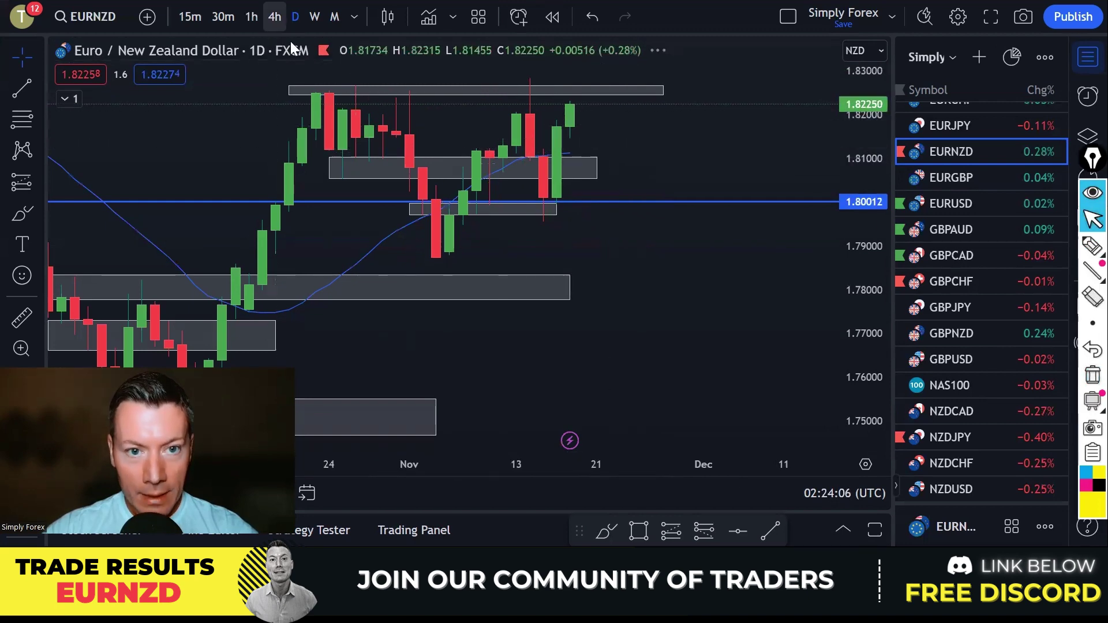
Step: On the EURNZD 4-hour chart, trace the swings up to the peak and down to the 15 November low, and underline both swing lows
left_click(275, 16)
scroll(577, 198, "up", 1)
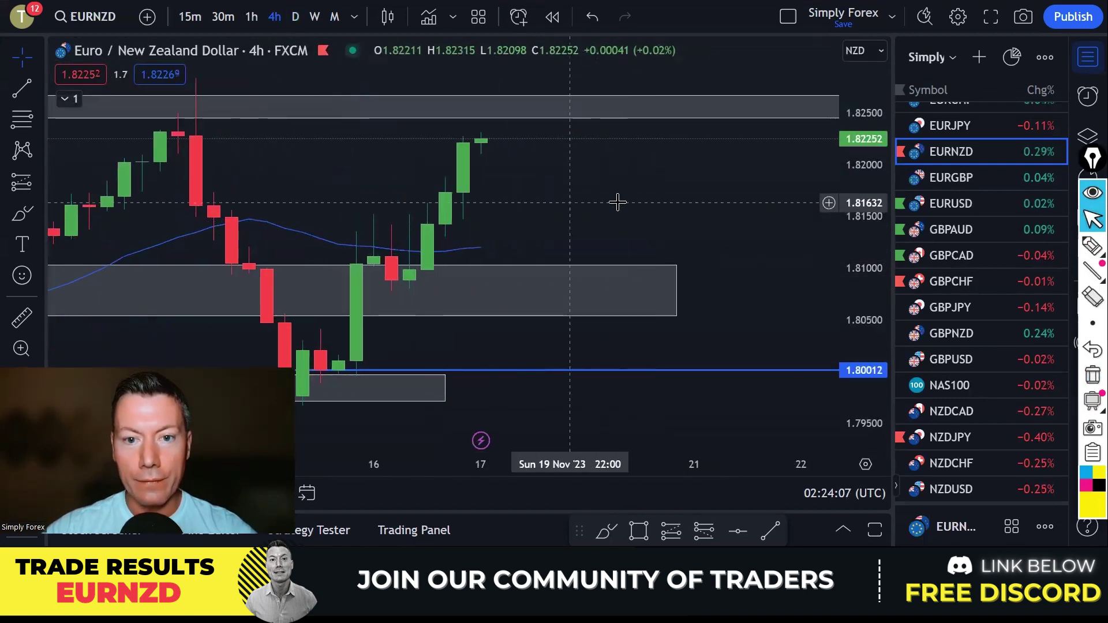
left_click_drag(577, 198, 735, 246)
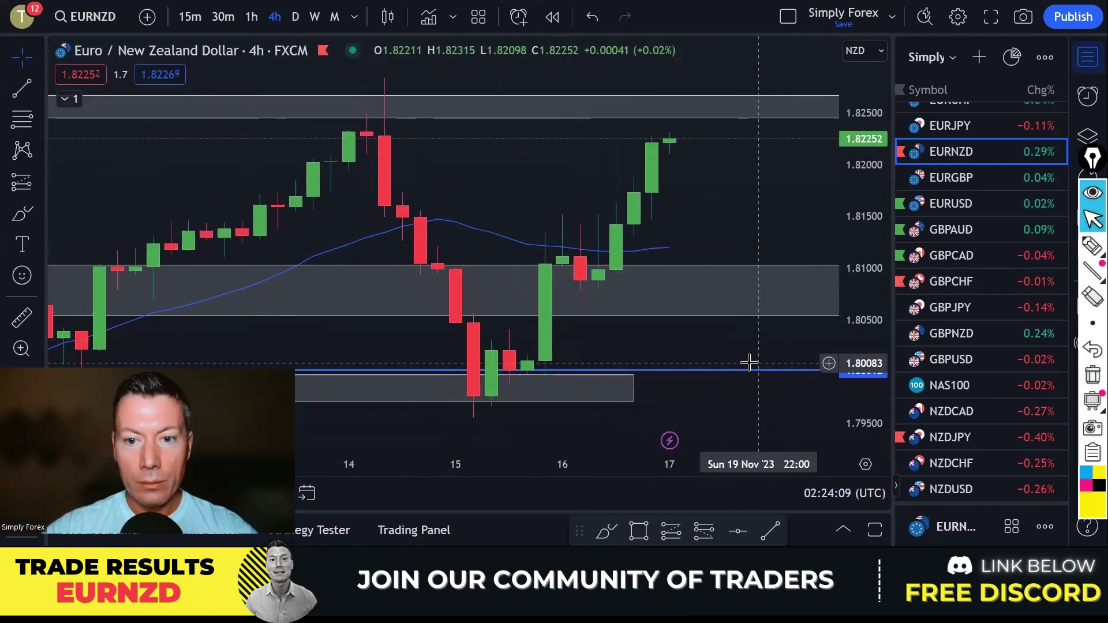
left_click_drag(749, 364, 668, 353)
scroll(686, 297, "down", 2)
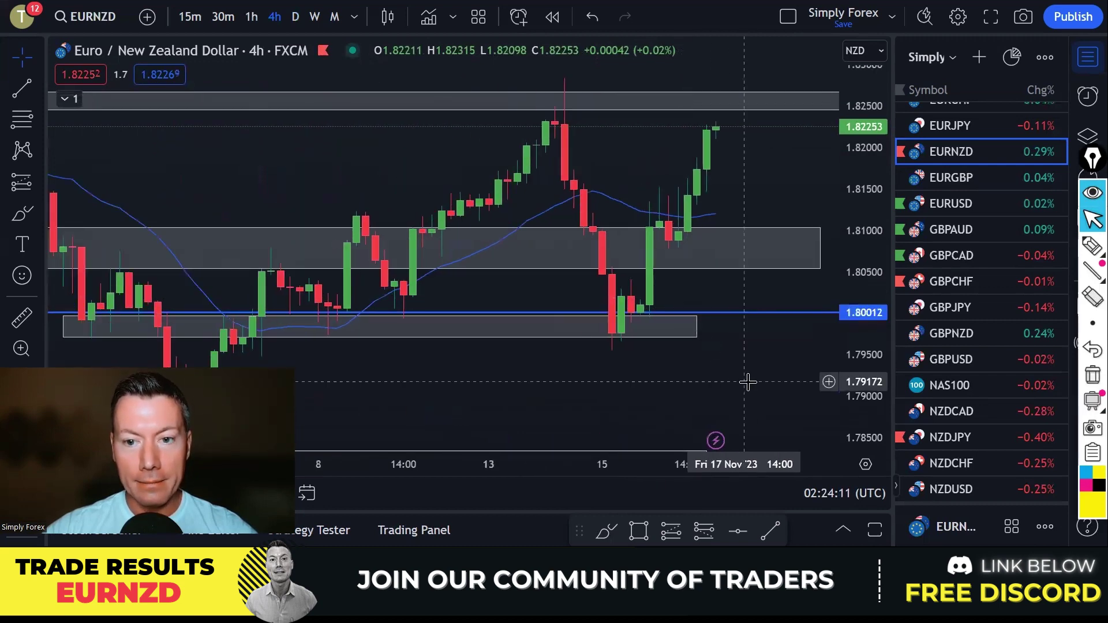
left_click_drag(747, 383, 673, 373)
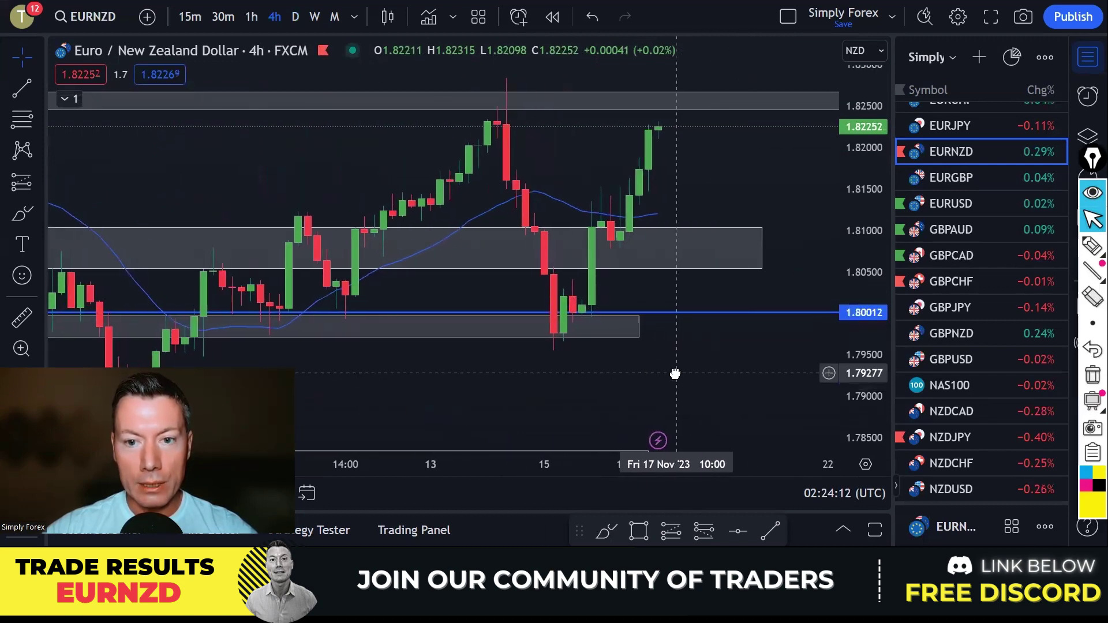
left_click(1093, 247)
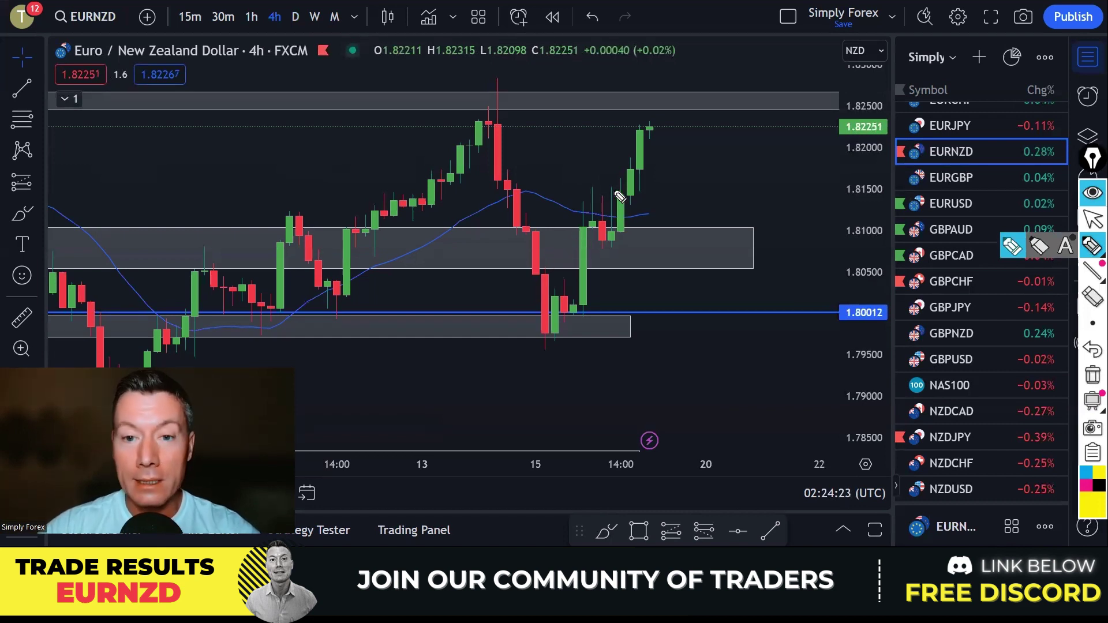
mouse_move(237, 318)
left_mouse_down()
mouse_move(291, 226)
mouse_move(329, 311)
mouse_move(430, 202)
mouse_move(483, 119)
mouse_move(561, 341)
left_mouse_up()
mouse_move(299, 313)
left_mouse_down()
mouse_move(376, 314)
mouse_move(306, 314)
left_mouse_up()
mouse_move(528, 338)
left_mouse_down()
mouse_move(583, 339)
mouse_move(554, 332)
mouse_move(570, 332)
left_mouse_up()
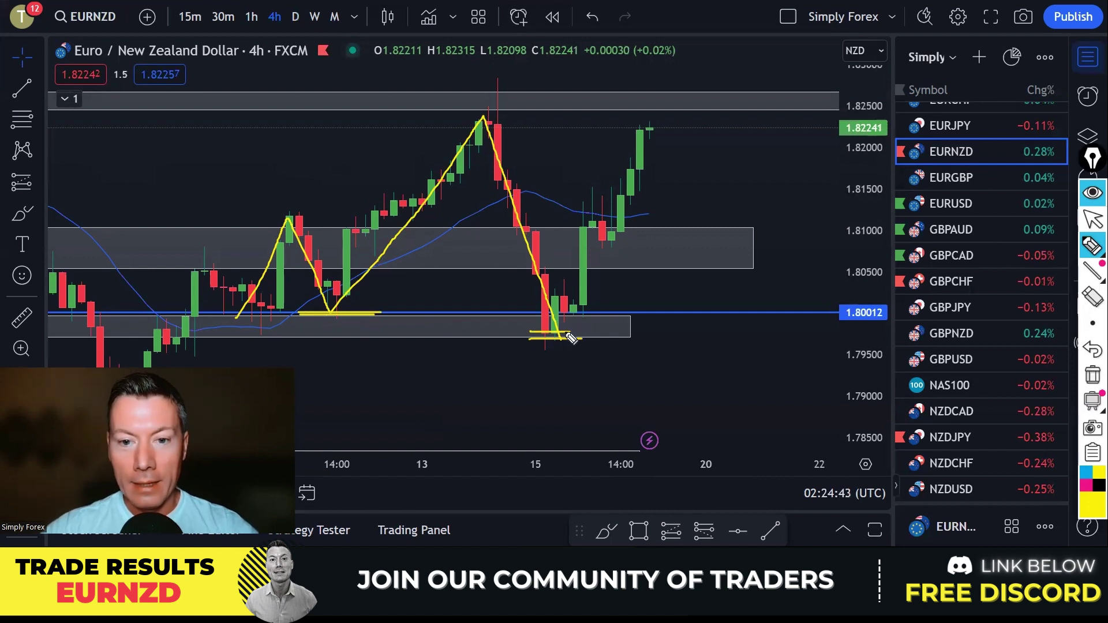
Step: Trace the rebound from the 15 November low and the moving average it reaches, and erase the markup
left_click_drag(565, 333, 582, 217)
mouse_move(473, 210)
left_mouse_down()
mouse_move(528, 195)
mouse_move(565, 212)
mouse_move(649, 214)
left_mouse_up()
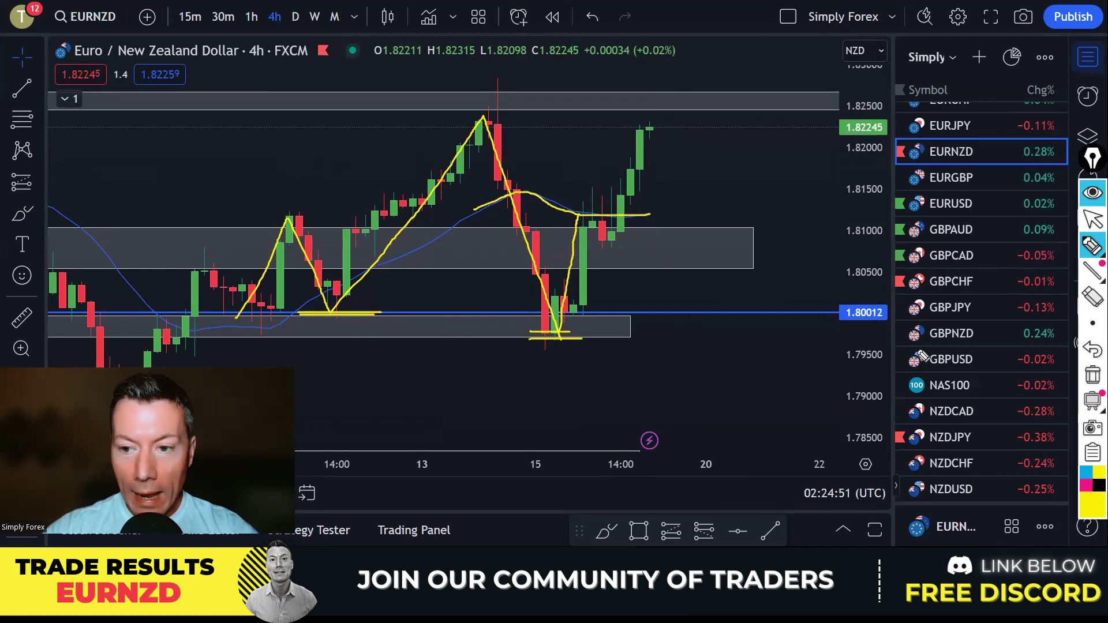
left_click(1089, 376)
Step: Circle the 16 November candles stalling around the moving average, and erase the circle
mouse_move(620, 184)
left_mouse_down()
mouse_move(586, 186)
mouse_move(572, 238)
mouse_move(633, 234)
mouse_move(620, 182)
left_mouse_up()
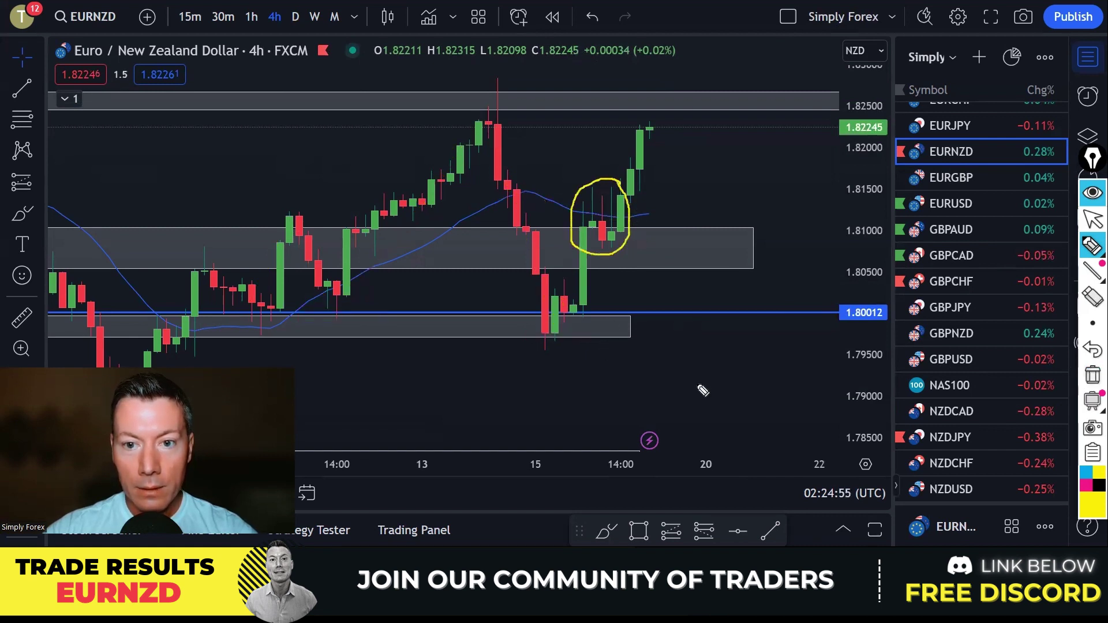
left_click(1088, 377)
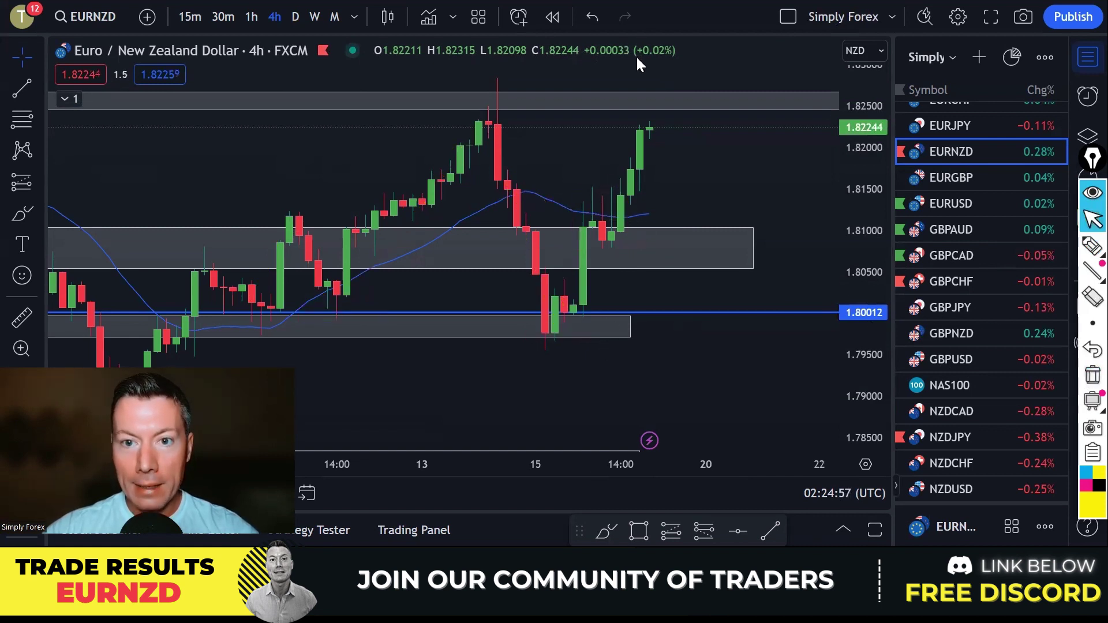
Step: Start Bar Replay from the 16 November stall at the moving average, draw a projected drop arrow to the 1.80012 line, and erase it
left_click(553, 18)
left_click(620, 132)
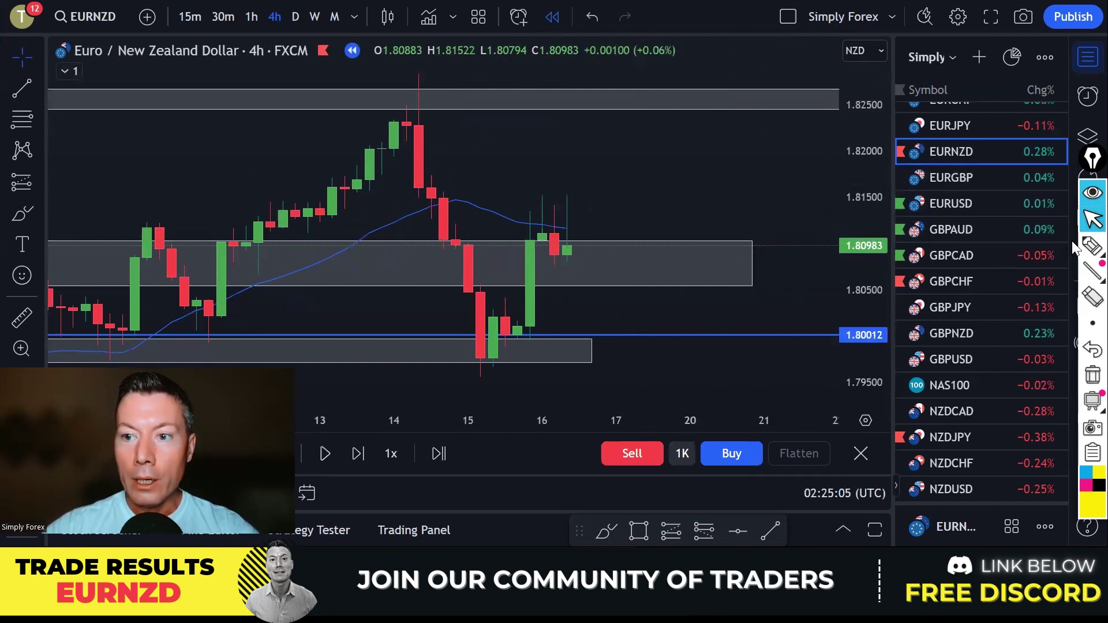
left_click(1093, 247)
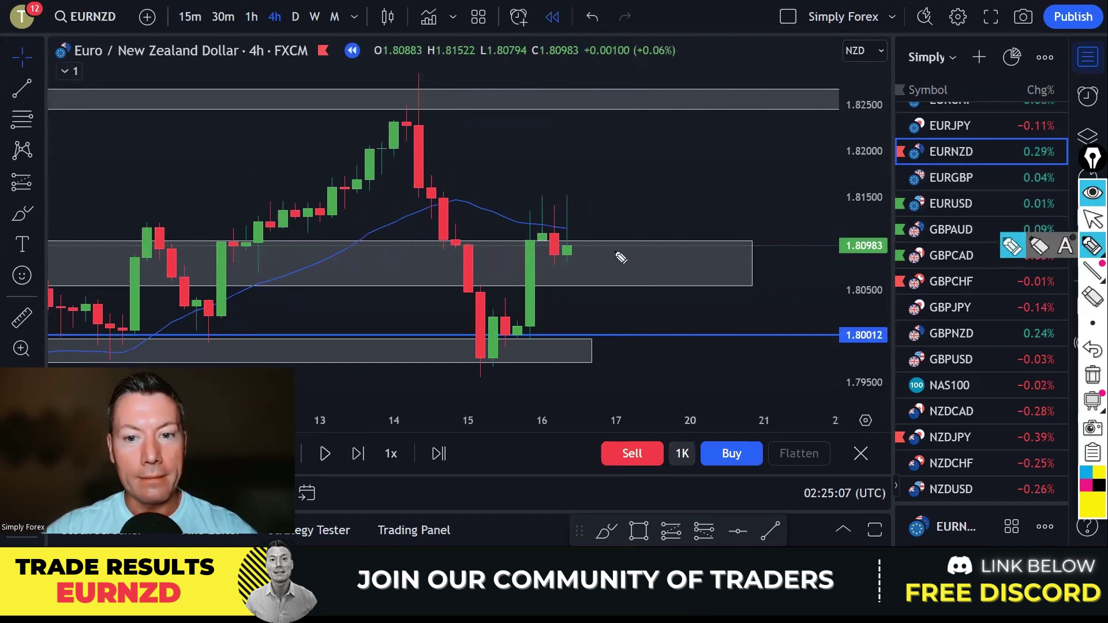
mouse_move(572, 247)
left_mouse_down()
mouse_move(618, 339)
mouse_move(602, 334)
left_mouse_up()
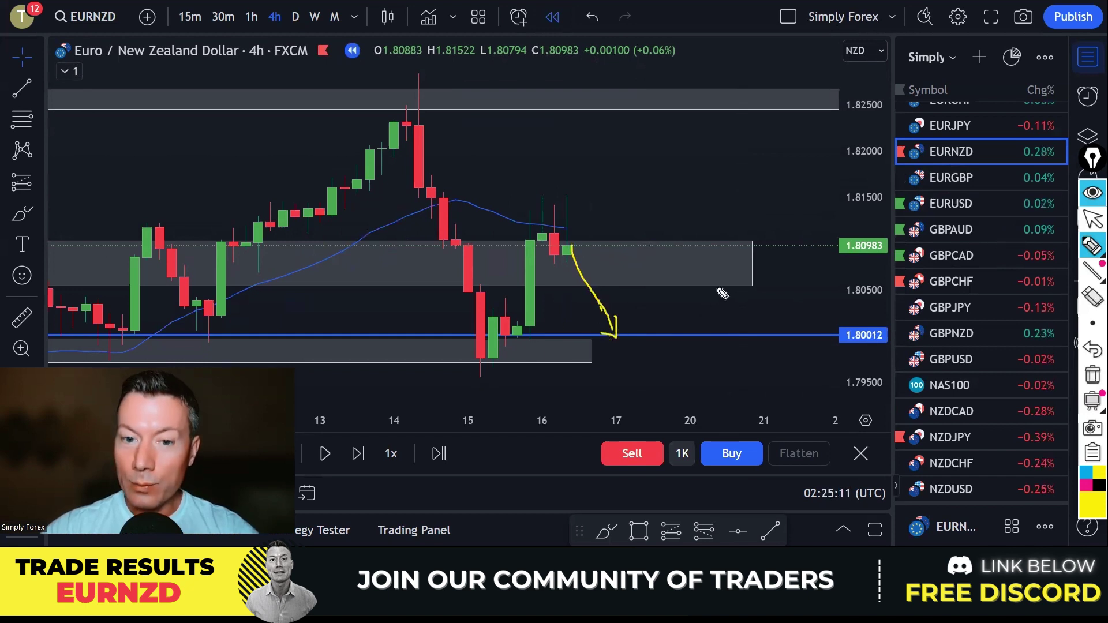
left_click(1093, 375)
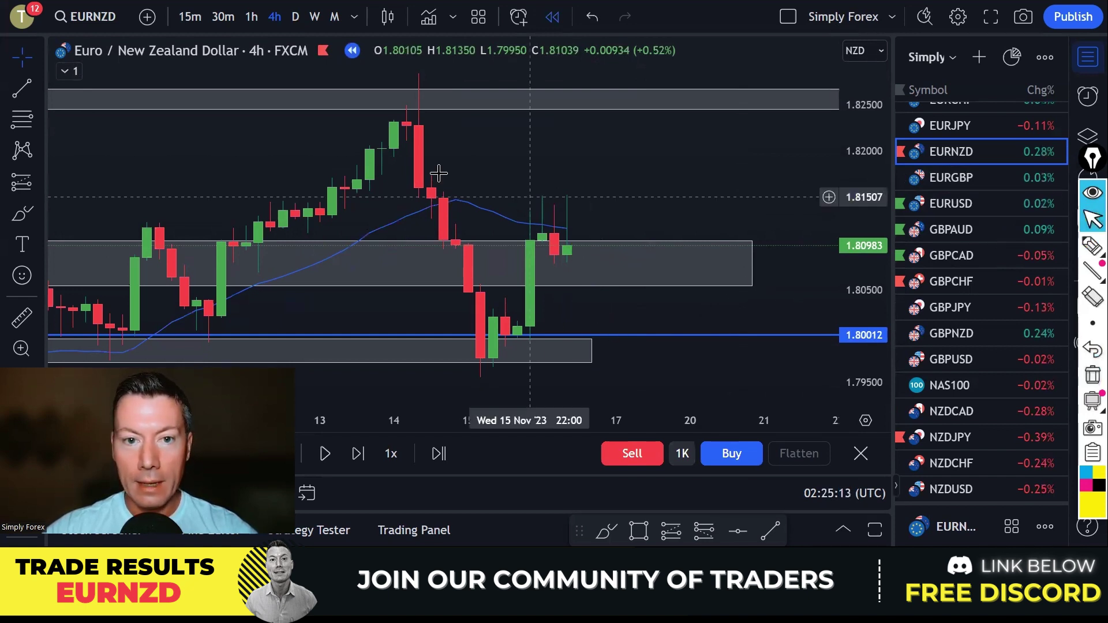
Step: Exit Bar Replay mode on the EURNZD 4-hour chart
left_click(860, 454)
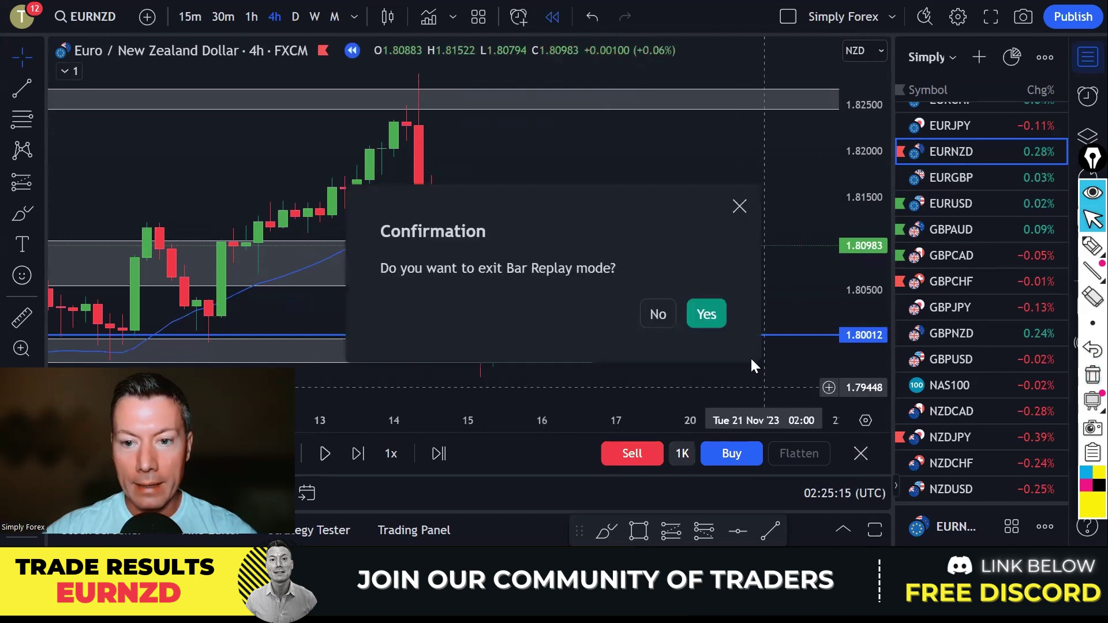
left_click(713, 317)
left_click_drag(769, 190, 667, 192)
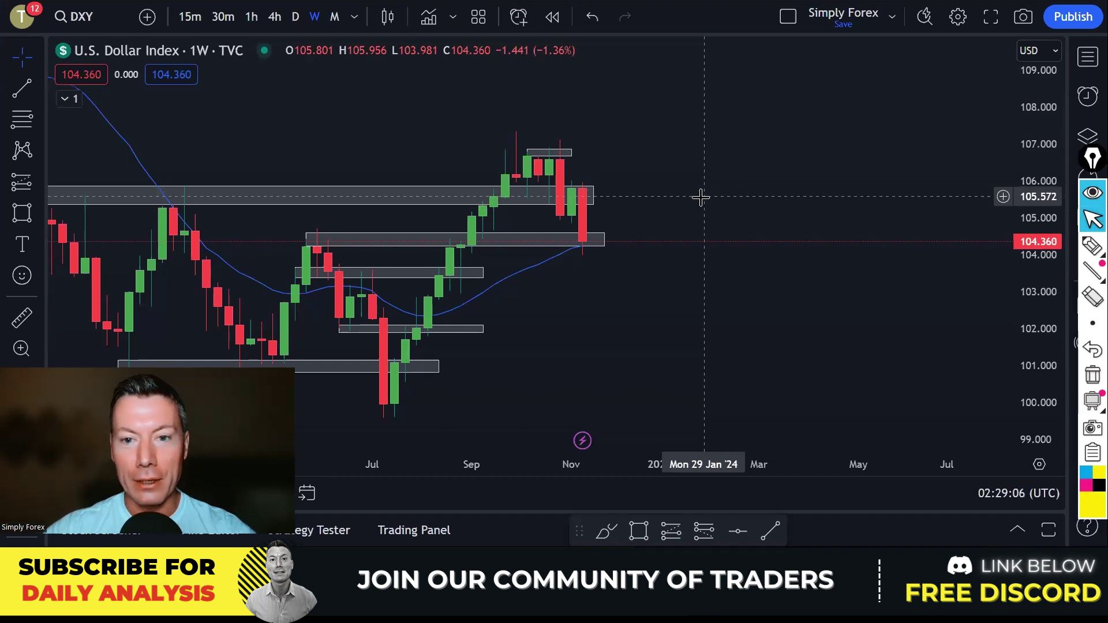
Step: On the DXY weekly chart, trace the swings up to the October peak and down, and mark and circle the retest of the 104 zone
left_click_drag(672, 132, 683, 133)
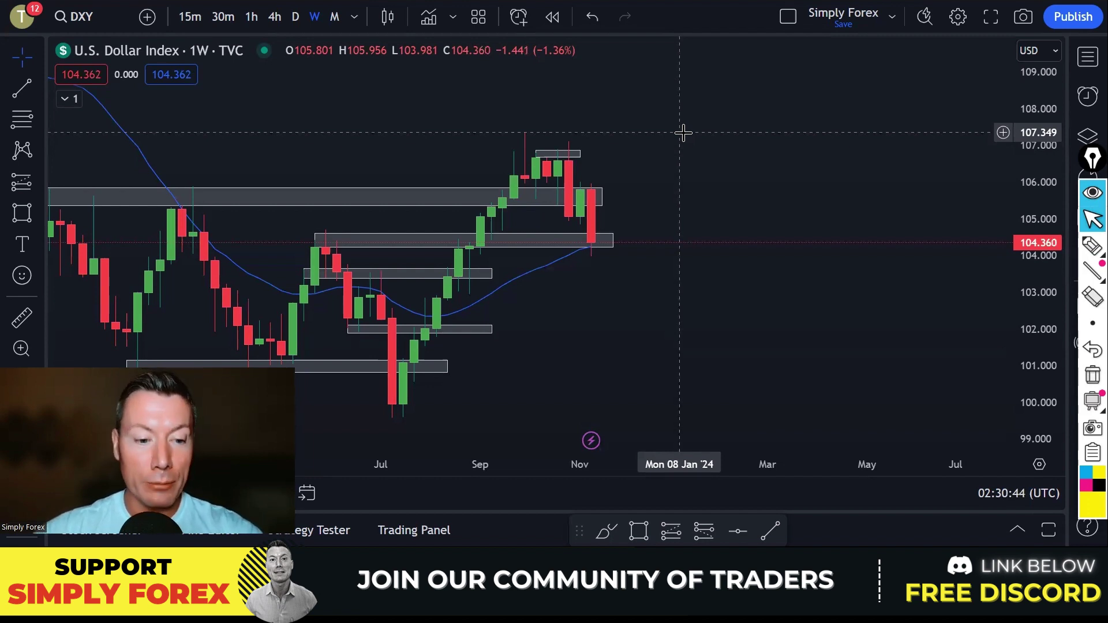
left_click(1092, 245)
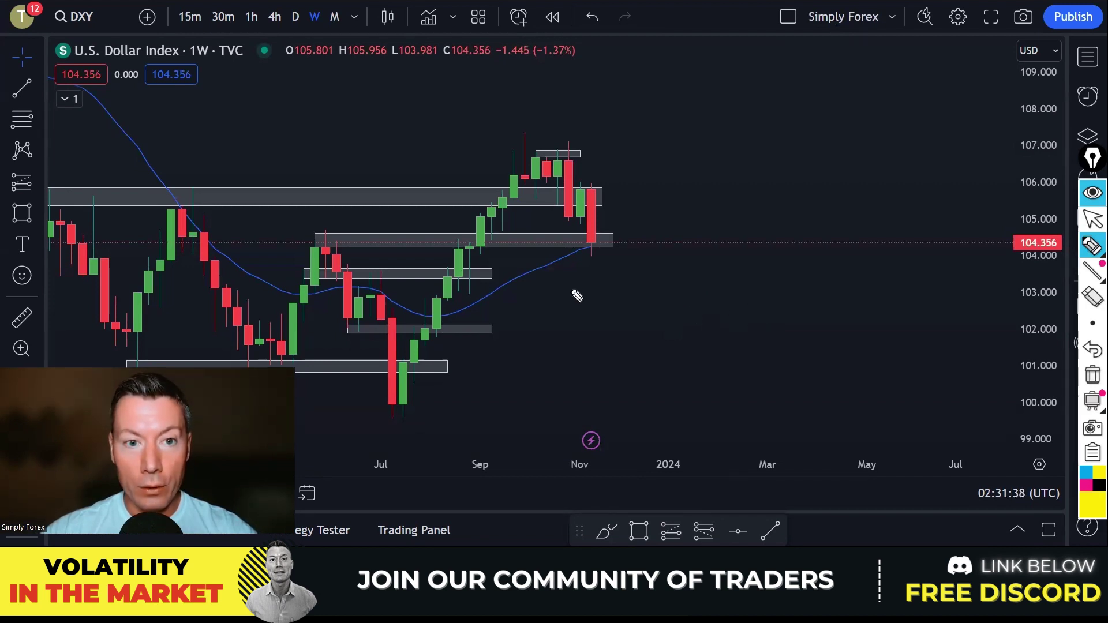
mouse_move(283, 351)
left_mouse_down()
mouse_move(323, 245)
mouse_move(350, 306)
mouse_move(380, 289)
mouse_move(410, 403)
mouse_move(548, 145)
mouse_move(589, 244)
left_mouse_up()
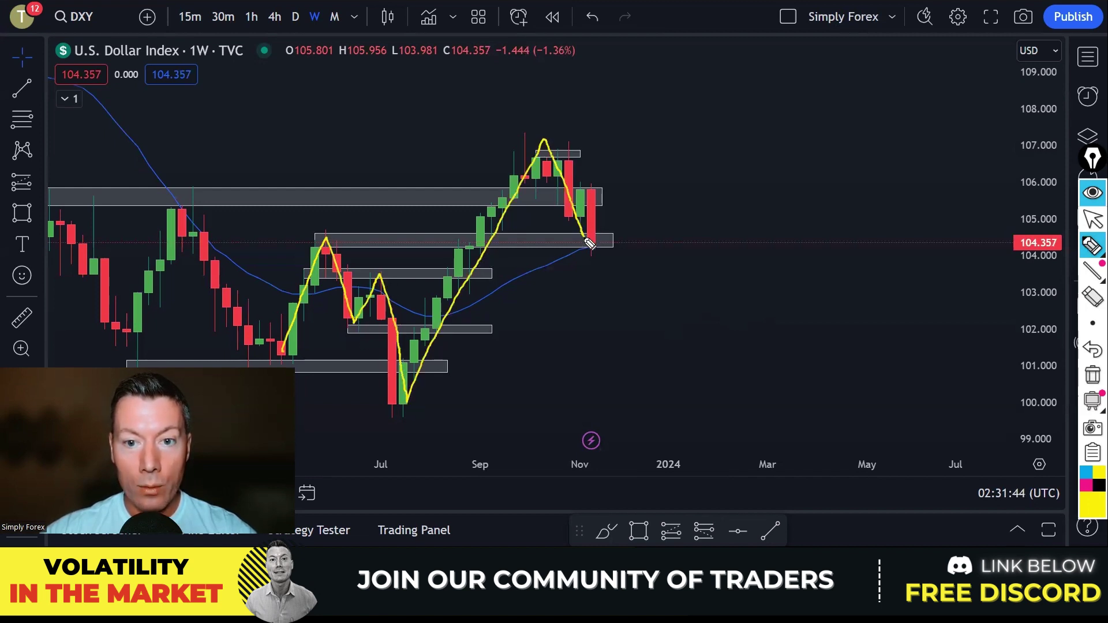
mouse_move(289, 243)
left_mouse_down()
mouse_move(614, 243)
mouse_move(594, 230)
mouse_move(576, 254)
mouse_move(609, 245)
mouse_move(606, 237)
left_mouse_up()
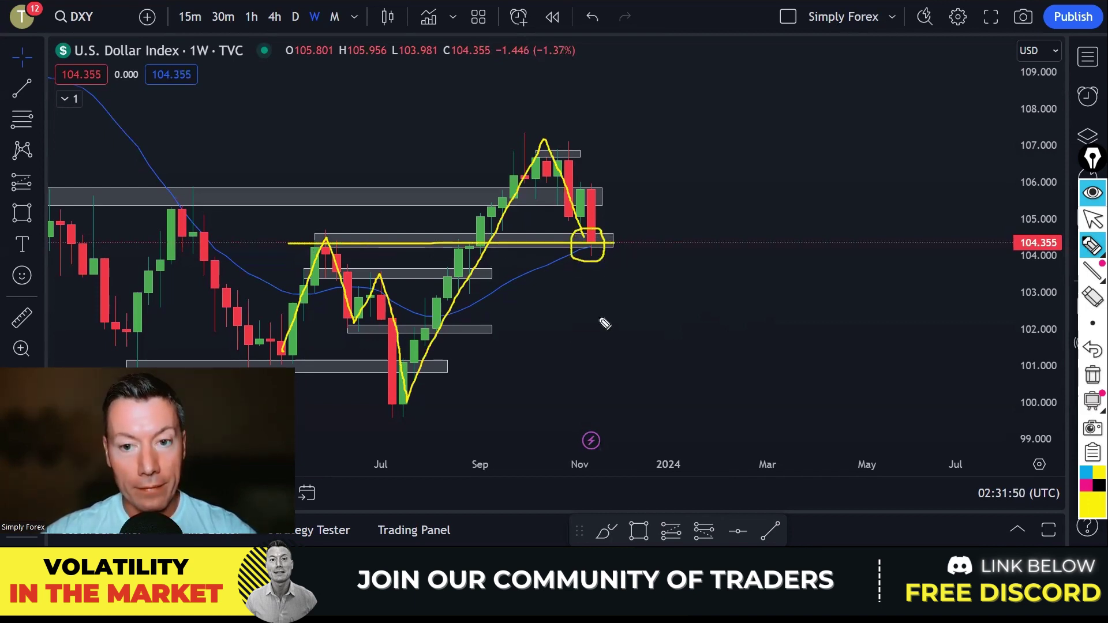
Step: Draw a projected rise arrow from the 104 zone to a line at the October high near 107, and erase the markup
mouse_move(601, 238)
left_mouse_down()
mouse_move(637, 187)
mouse_move(636, 140)
mouse_move(642, 151)
left_mouse_up()
left_click_drag(500, 144, 626, 143)
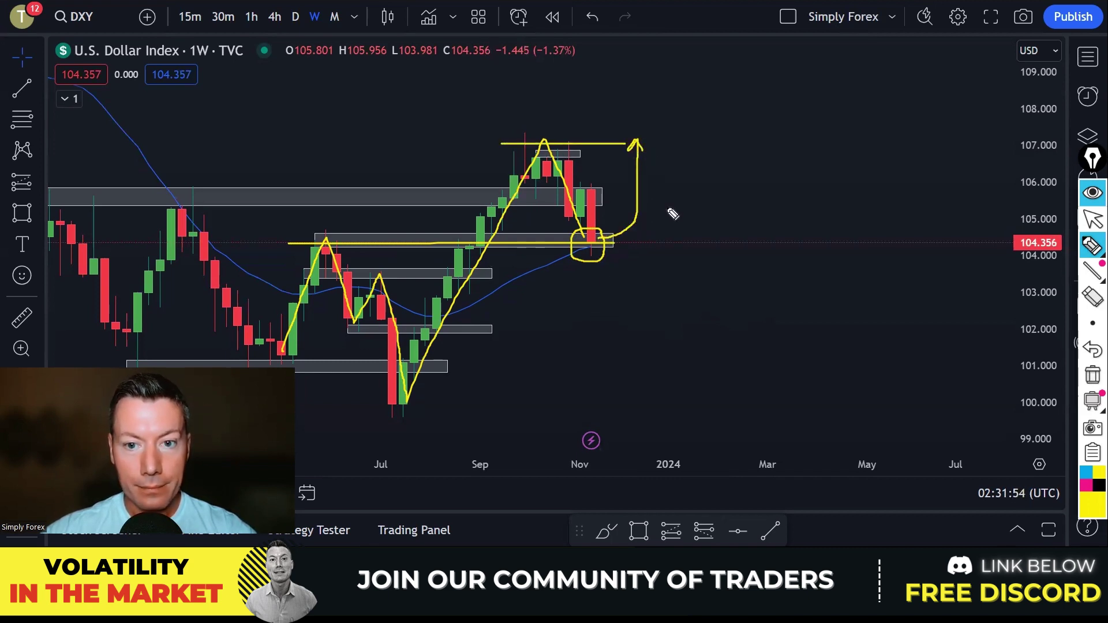
left_click(1092, 376)
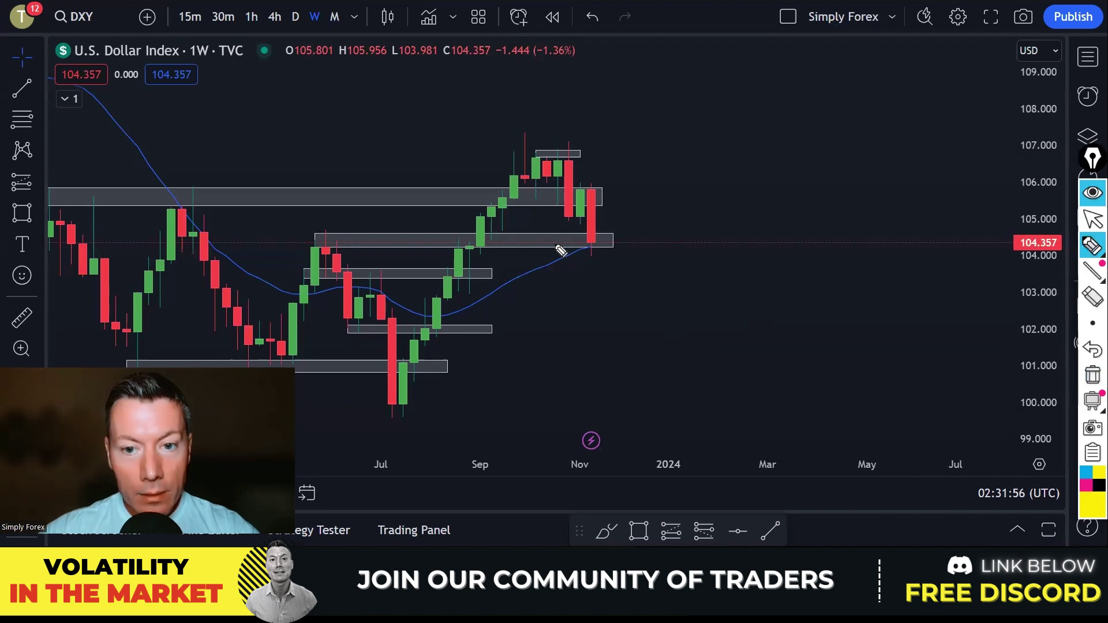
Step: Trace the DXY weekly moving average and the 104 zone, circle where they meet, and erase the markup
left_click_drag(543, 268, 607, 242)
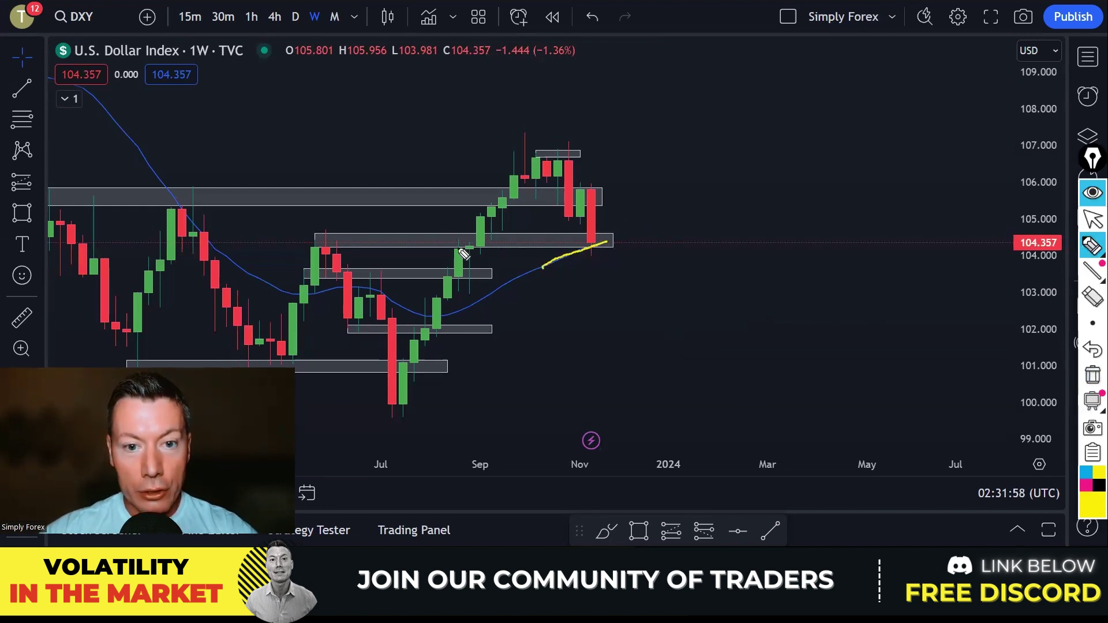
left_click_drag(323, 238, 614, 240)
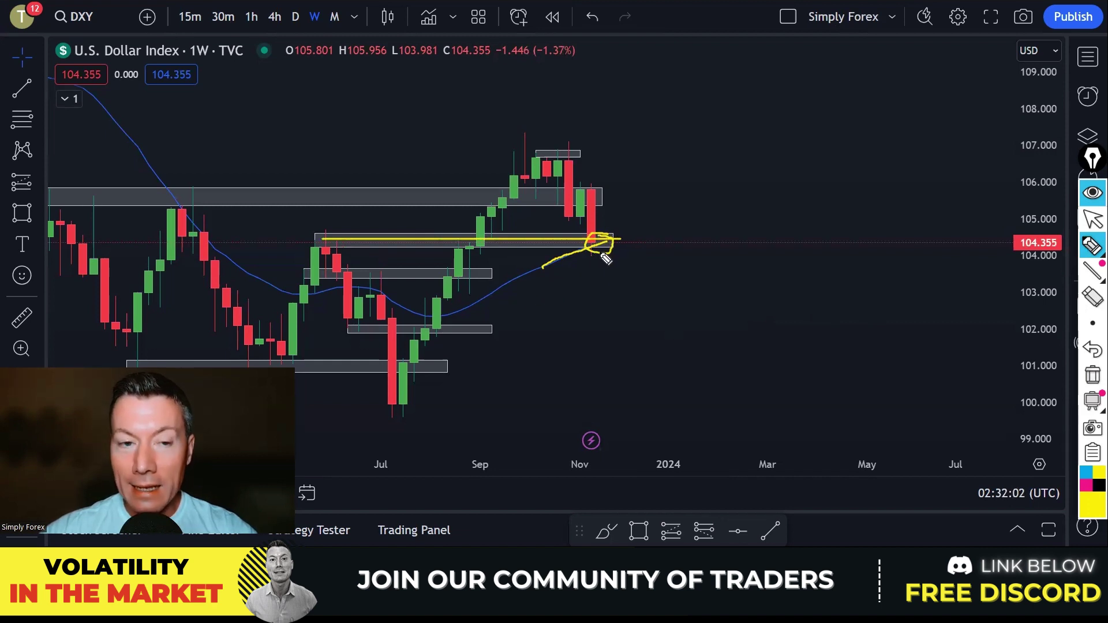
left_click(1088, 384)
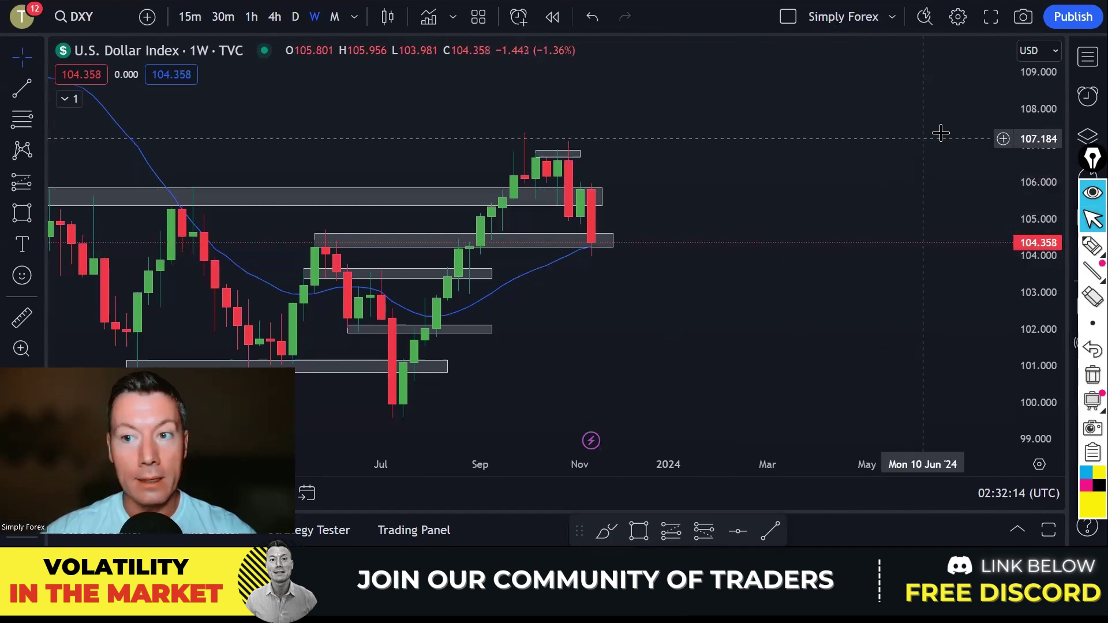
Step: Open the watchlist and load the AUDUSD chart
left_click(1080, 60)
scroll(987, 254, "up", 5)
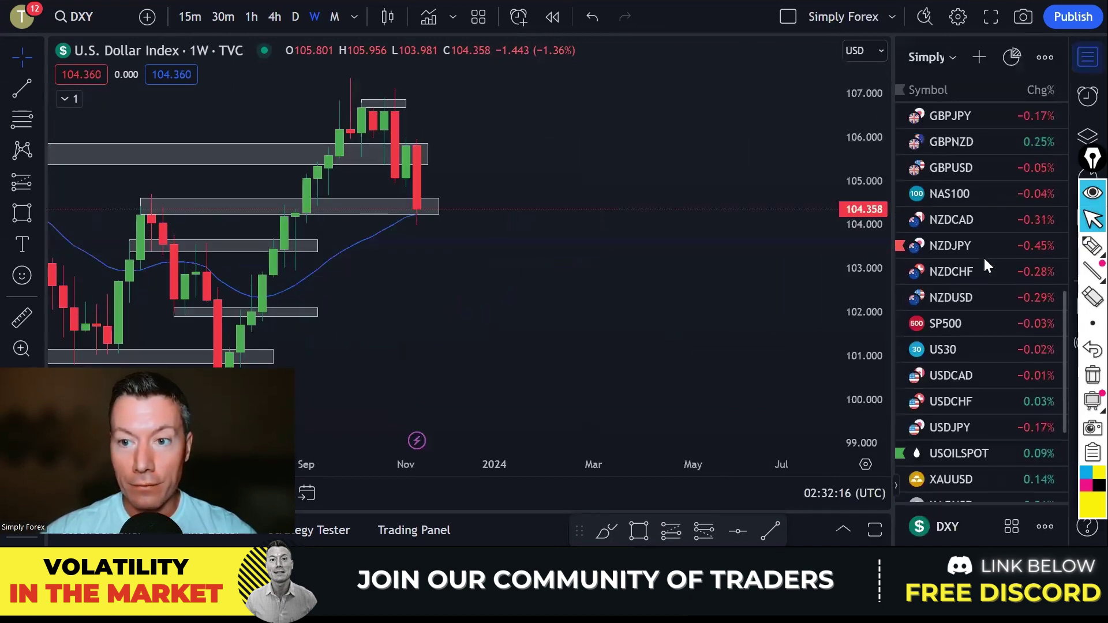
scroll(983, 256, "up", 4)
left_click(968, 225)
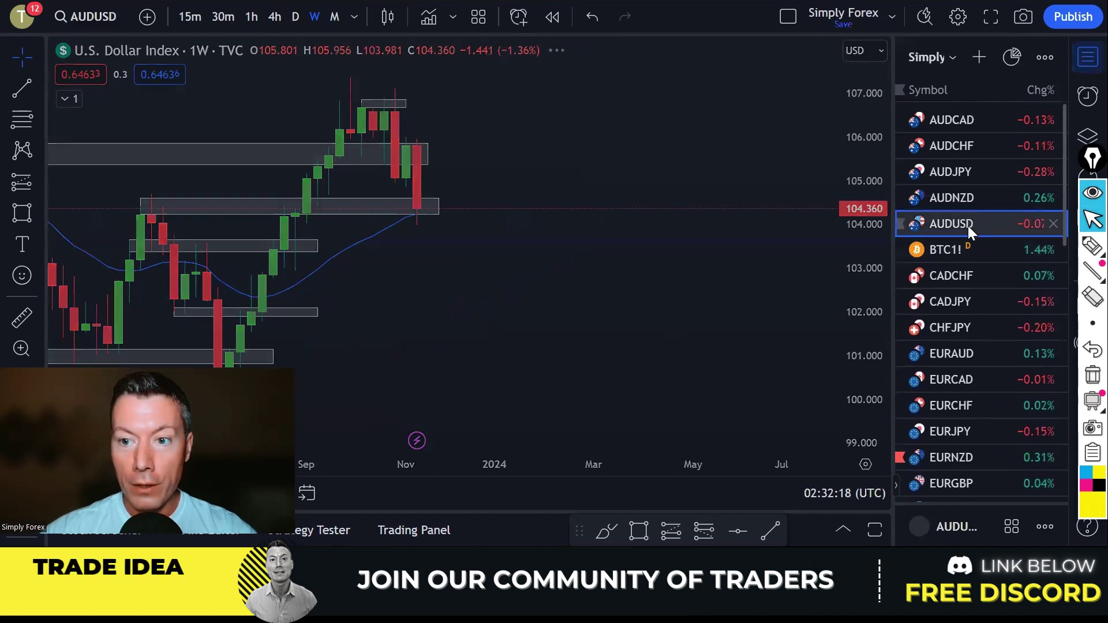
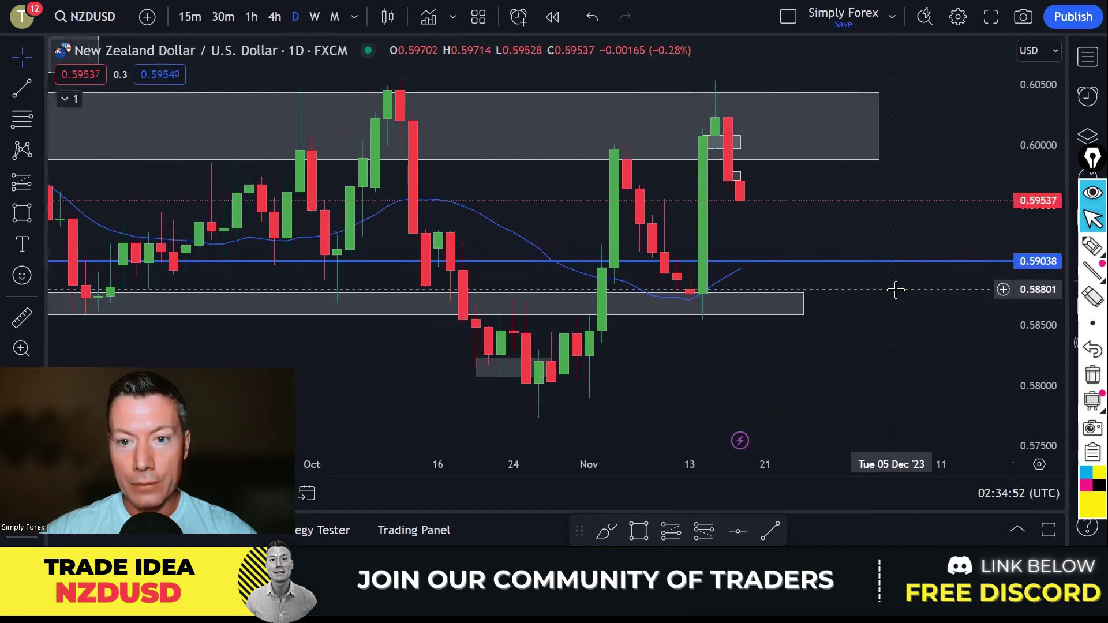
Step: On the NZDUSD daily chart, circle the rejection candles in the upper zone, draw a down arrow over the bearish candle, and erase the markup
left_click(1093, 245)
mouse_move(647, 84)
left_mouse_down()
mouse_move(611, 79)
mouse_move(622, 185)
mouse_move(657, 149)
mouse_move(649, 88)
left_mouse_up()
mouse_move(633, 132)
left_mouse_down()
mouse_move(636, 172)
mouse_move(642, 162)
left_mouse_up()
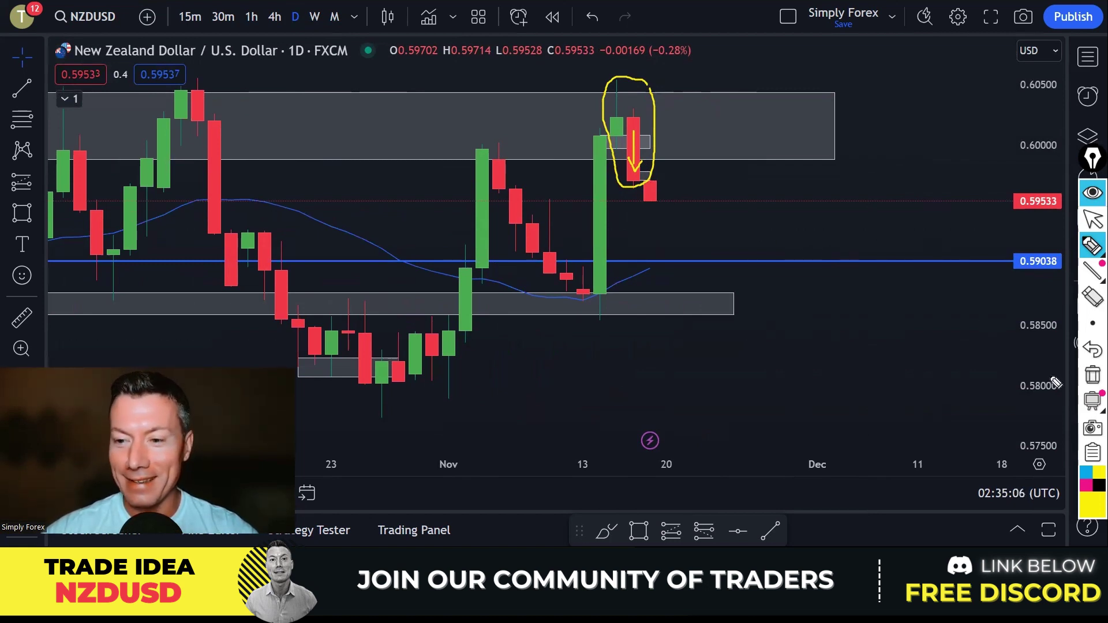
key("ctrl+shift+c")
left_click_drag(635, 132, 635, 168)
left_click(1091, 375)
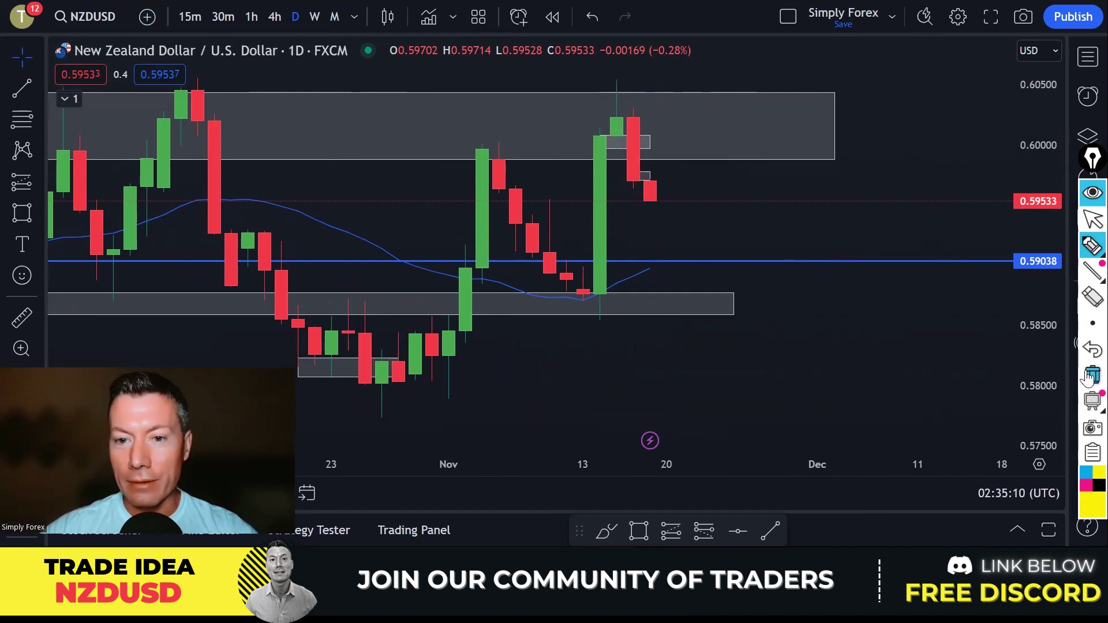
Step: Switch NZDUSD to the 4-hour chart, trace the lower high and lower low from the peak with an arrow, and erase it
left_click(272, 16)
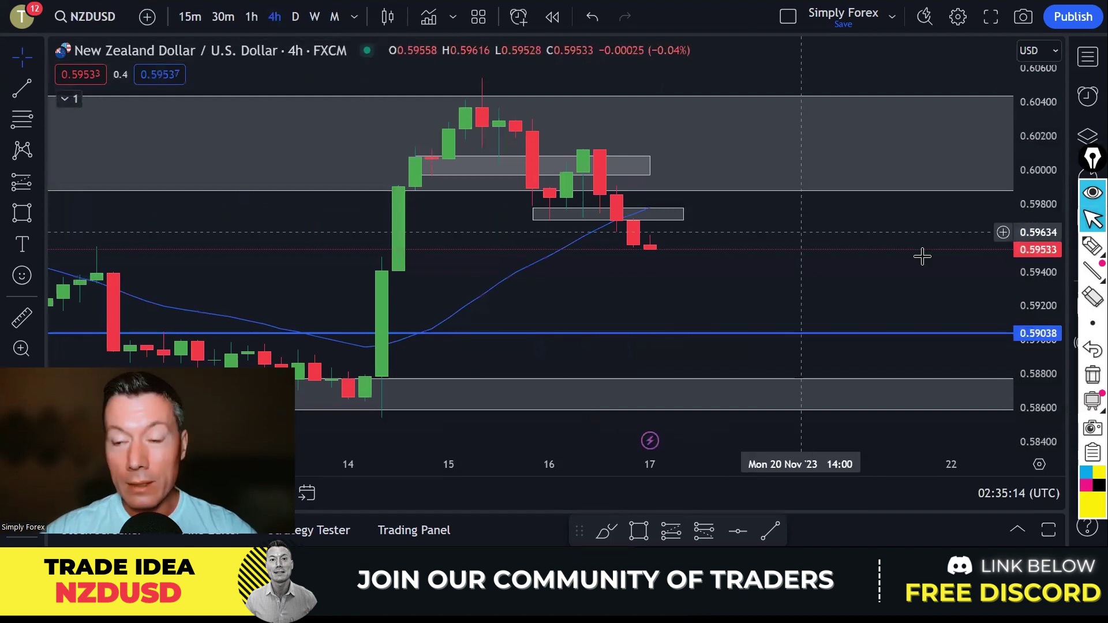
left_click(1092, 246)
mouse_move(506, 122)
left_mouse_down()
mouse_move(555, 217)
mouse_move(598, 157)
mouse_move(655, 252)
mouse_move(659, 237)
mouse_move(658, 257)
mouse_move(648, 254)
left_mouse_up()
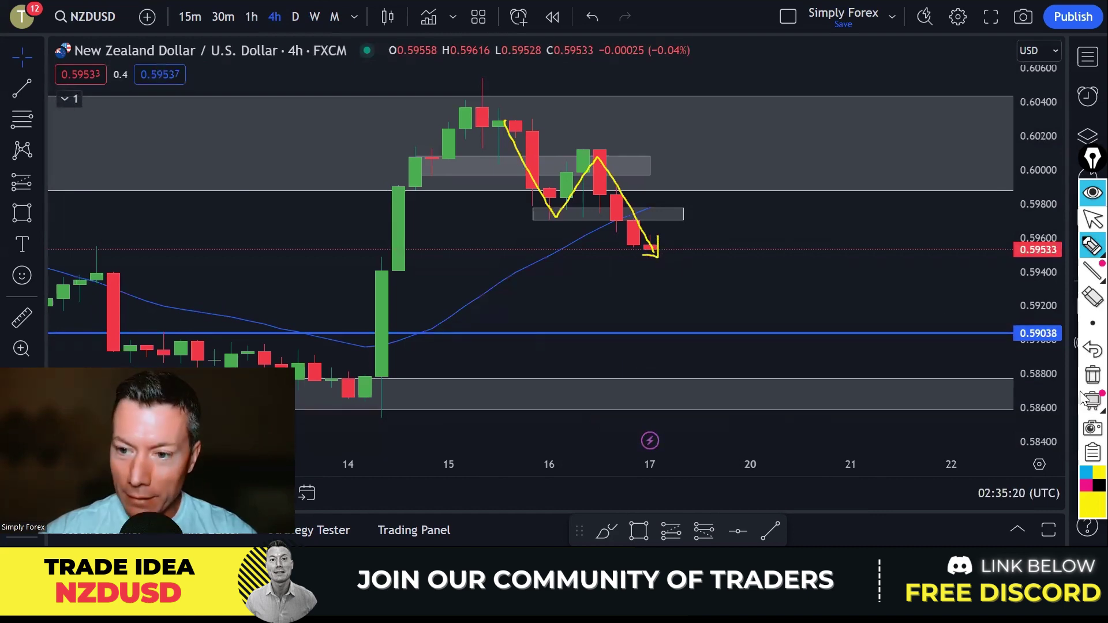
key("Escape")
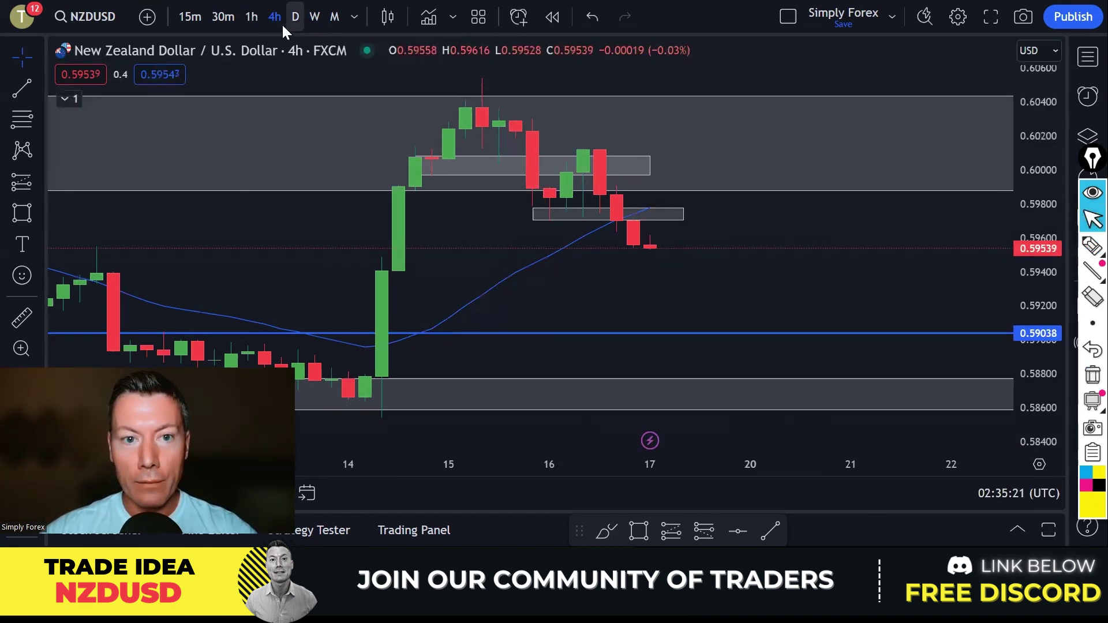
Step: On the NZDUSD 1-hour chart, mark the latest drop and broken lows, project a retest of the 0.59700 zone and further fall, and erase the markup
left_click(252, 16)
scroll(866, 254, "down", 3)
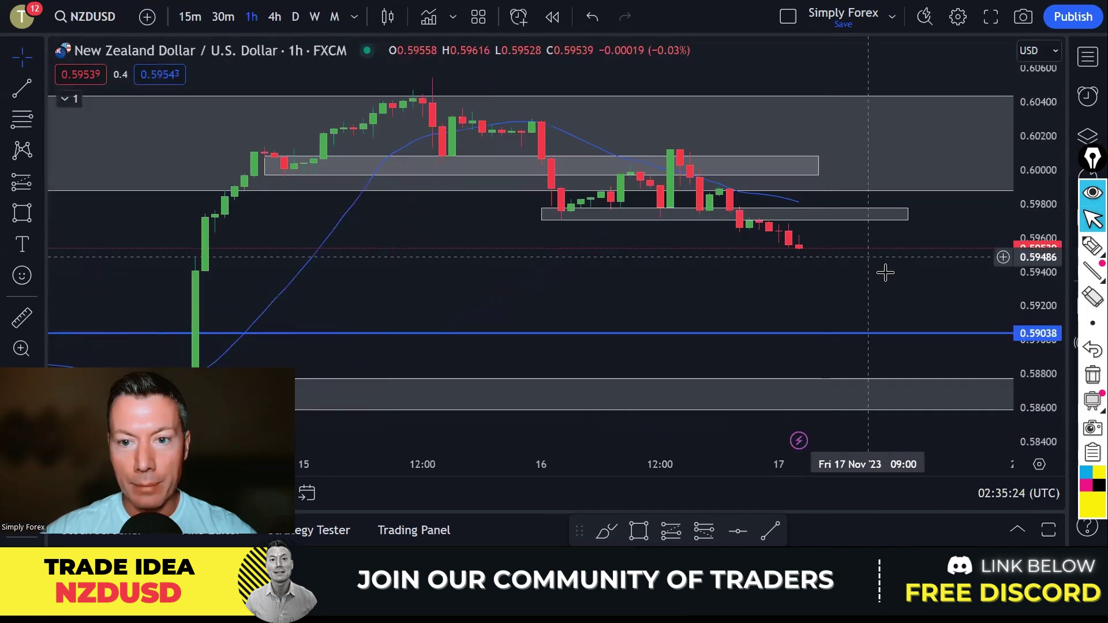
left_click_drag(843, 272, 756, 277)
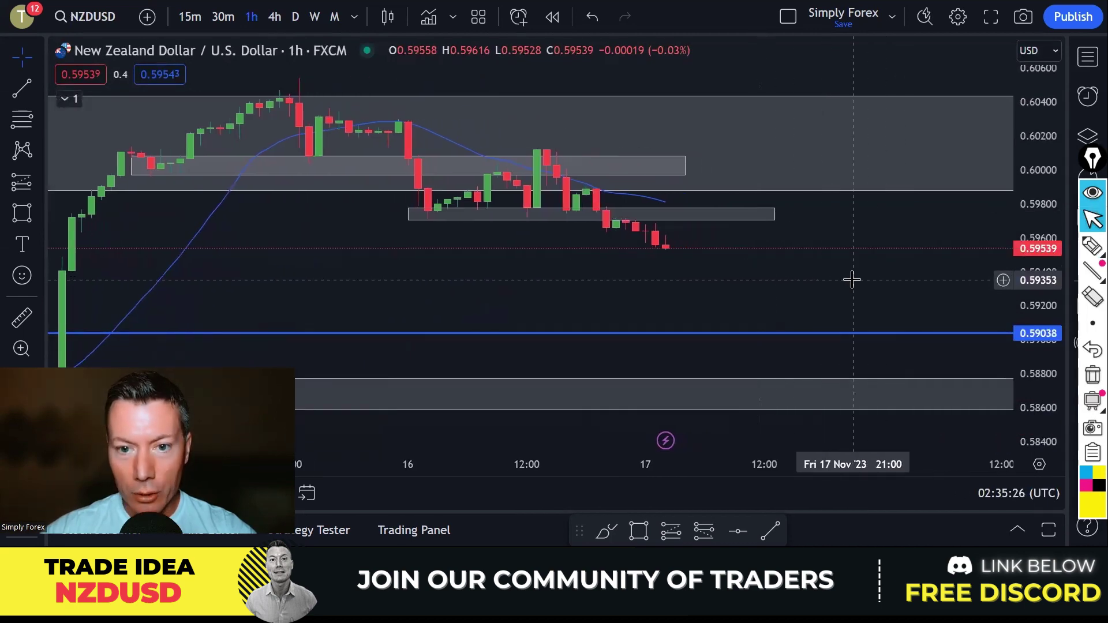
scroll(851, 279, "up", 2)
left_click(1089, 246)
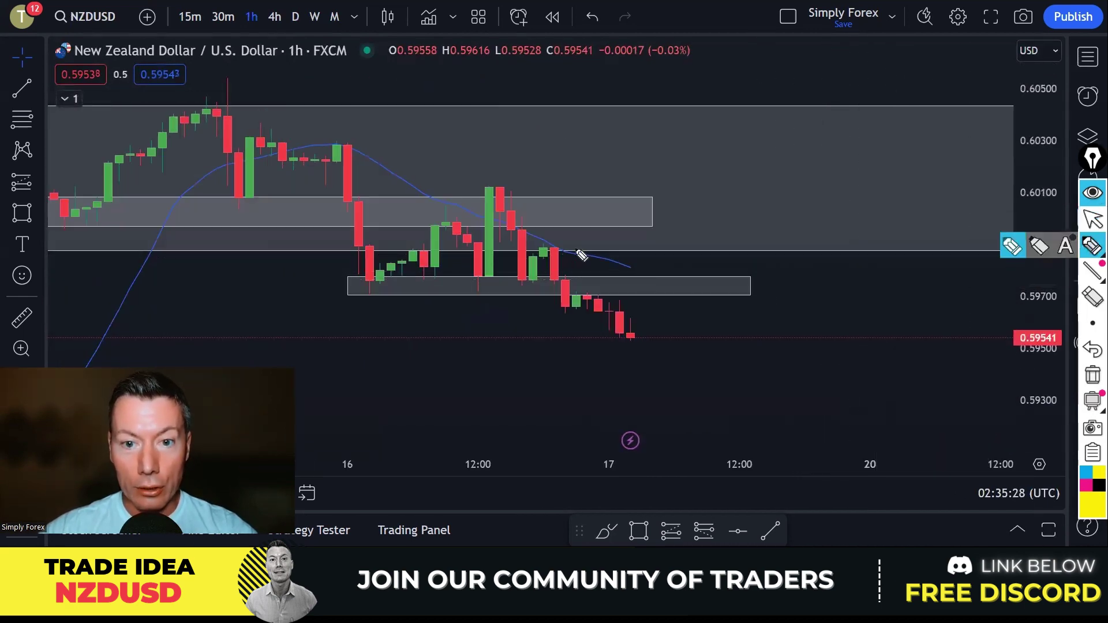
left_click_drag(545, 254, 629, 341)
left_click_drag(367, 288, 537, 286)
mouse_move(630, 339)
left_mouse_down()
mouse_move(665, 281)
mouse_move(640, 273)
mouse_move(672, 290)
mouse_move(664, 273)
mouse_move(731, 386)
mouse_move(719, 391)
left_mouse_up()
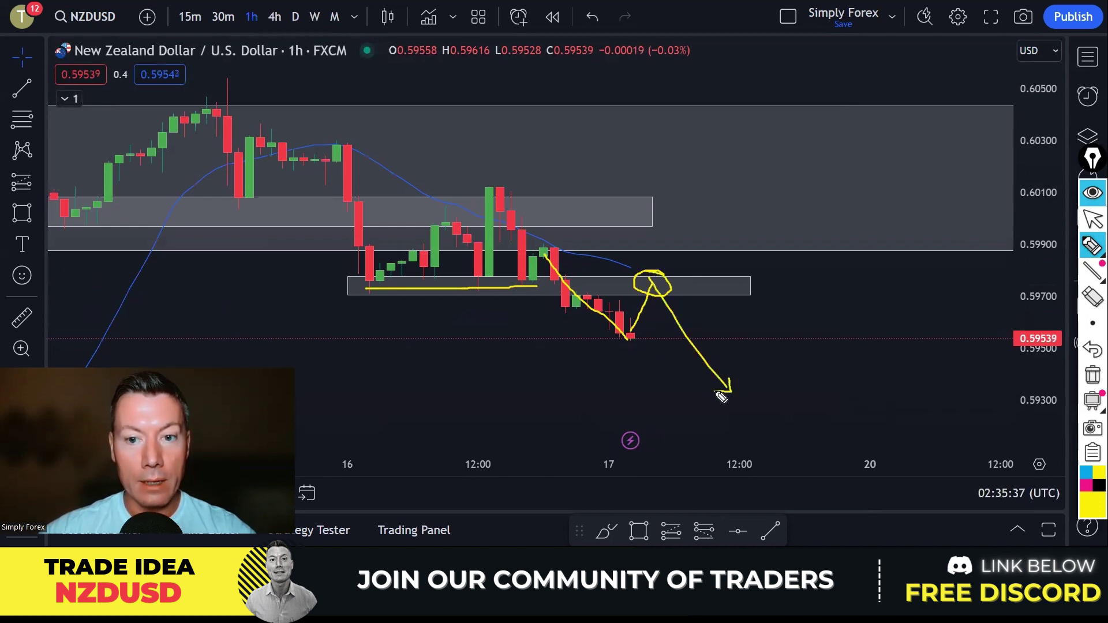
left_click(1091, 375)
Step: Draw a deeper projected pullback to the zone near 0.60000, line the two prior highs, add a drop arrow toward 0.59300, and erase everything
mouse_move(624, 337)
left_mouse_down()
mouse_move(641, 328)
mouse_move(671, 226)
mouse_move(655, 205)
mouse_move(677, 216)
left_mouse_up()
left_click_drag(475, 190, 534, 190)
left_click_drag(437, 210, 497, 211)
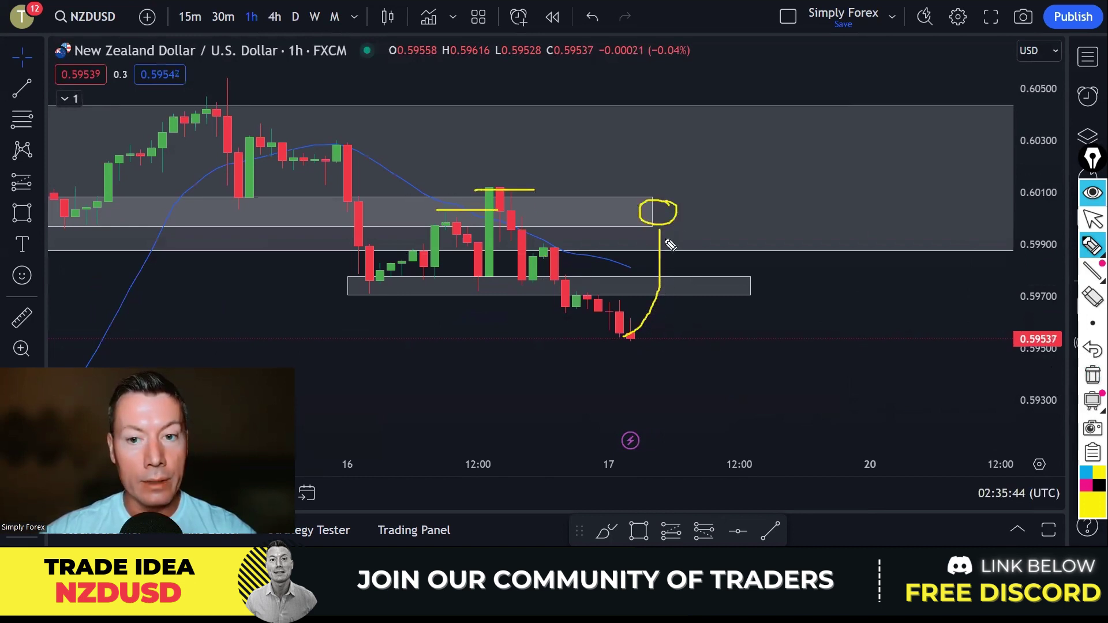
mouse_move(669, 219)
left_mouse_down()
mouse_move(781, 396)
mouse_move(789, 383)
mouse_move(776, 400)
mouse_move(763, 396)
left_mouse_up()
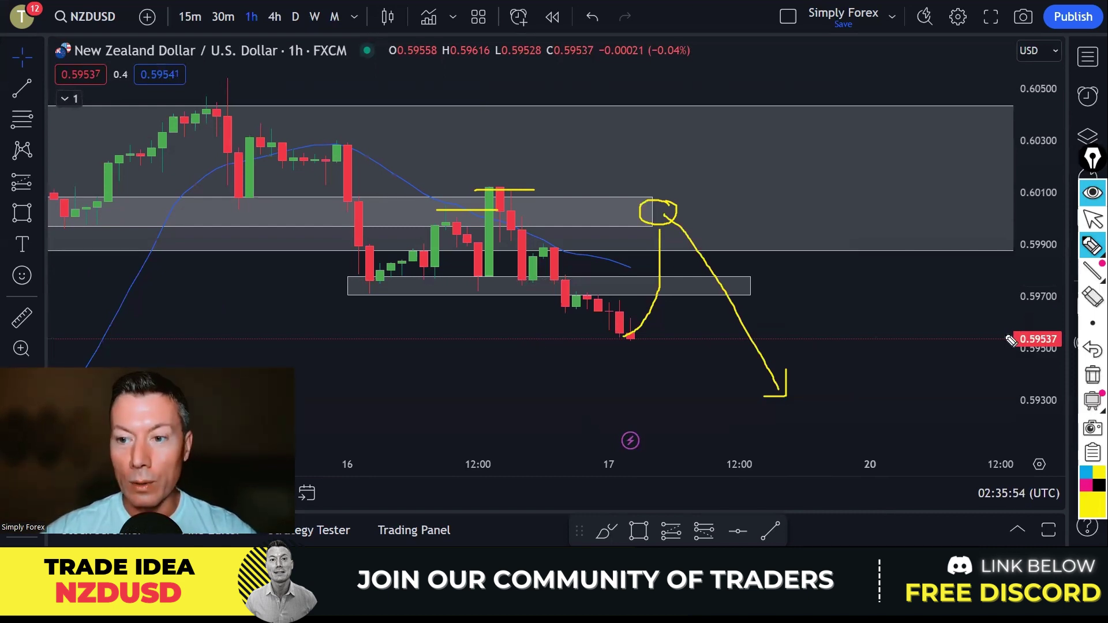
left_click(1092, 376)
Step: Switch to the Investing.com economic calendar and examine the news events for Friday, November 17, 2023
key("ctrl+F1")
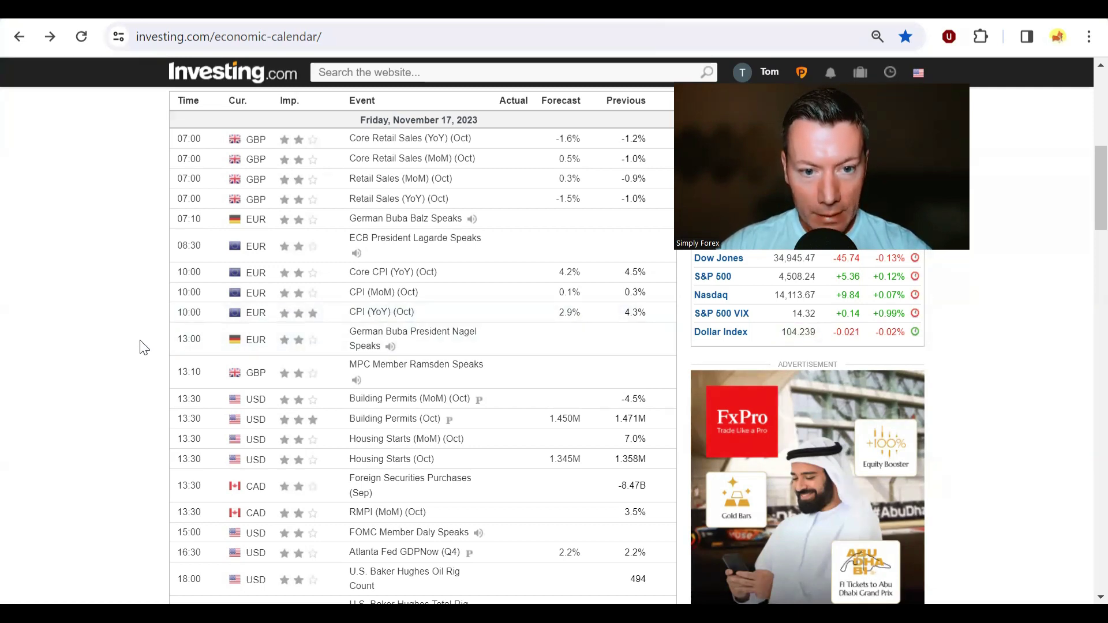
scroll(144, 347, "down", 2)
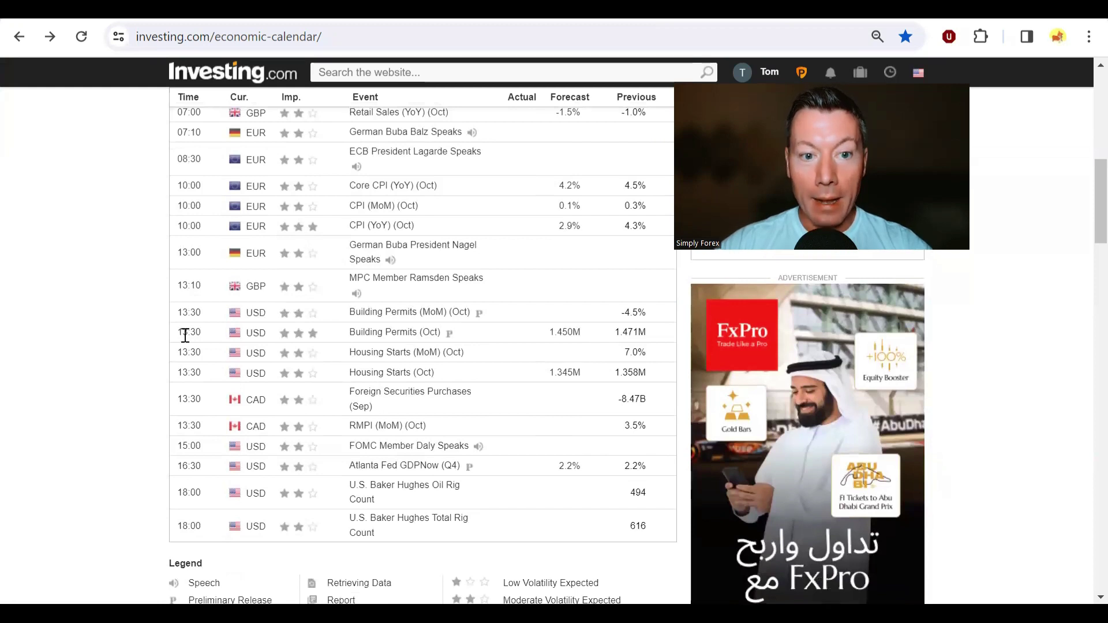